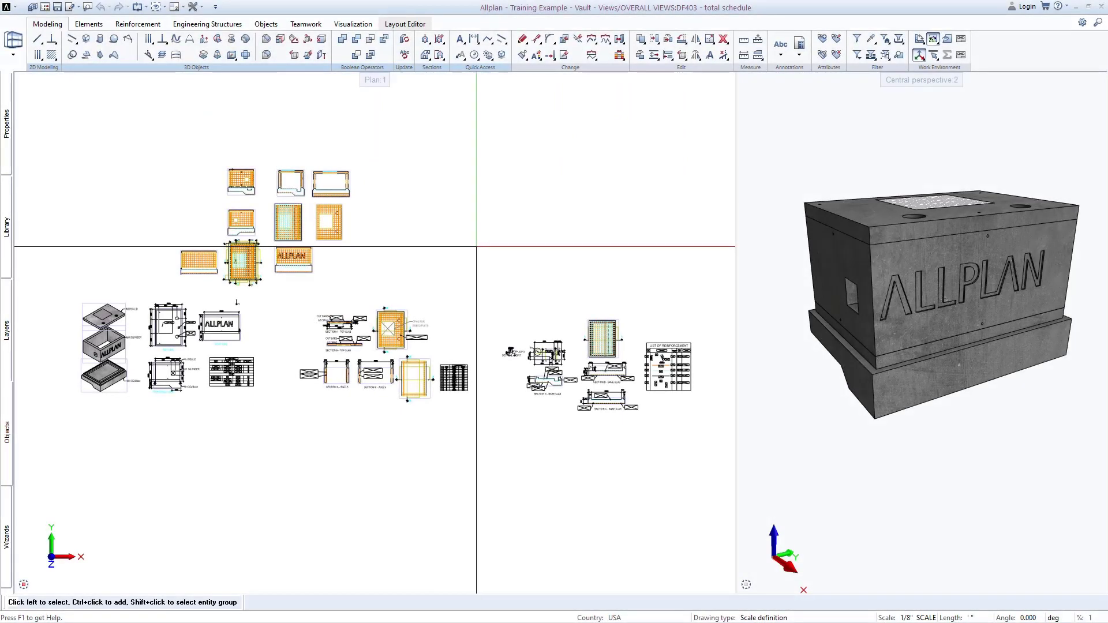
# Step: Hide section drawing files DF501–DF504 in the drawing file list, then show them again
pyautogui.click(46, 12)
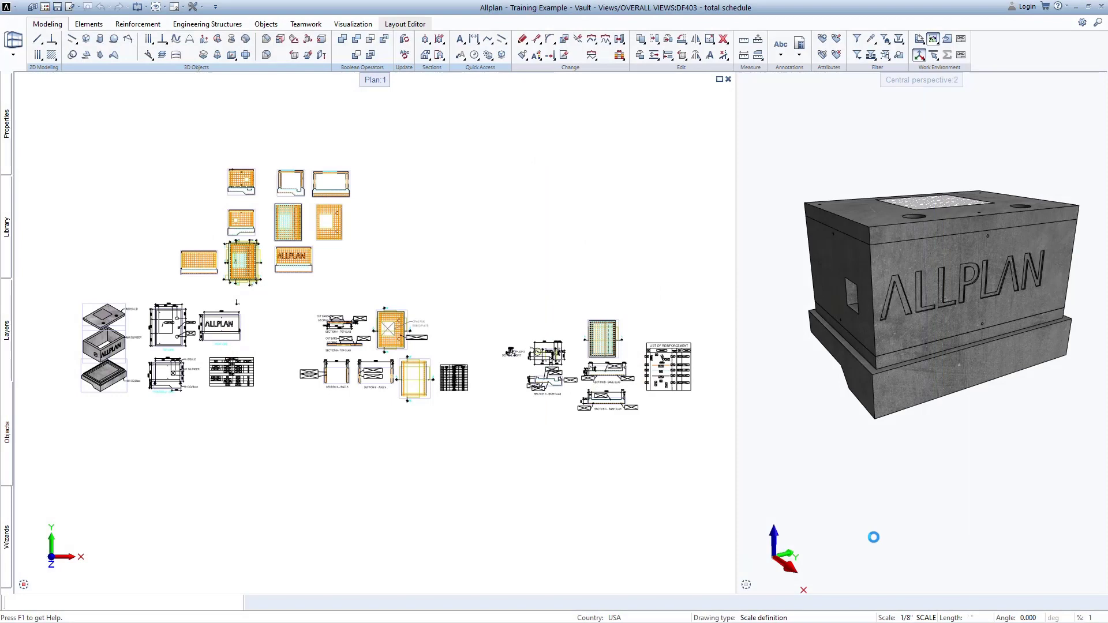
pyautogui.click(9, 431)
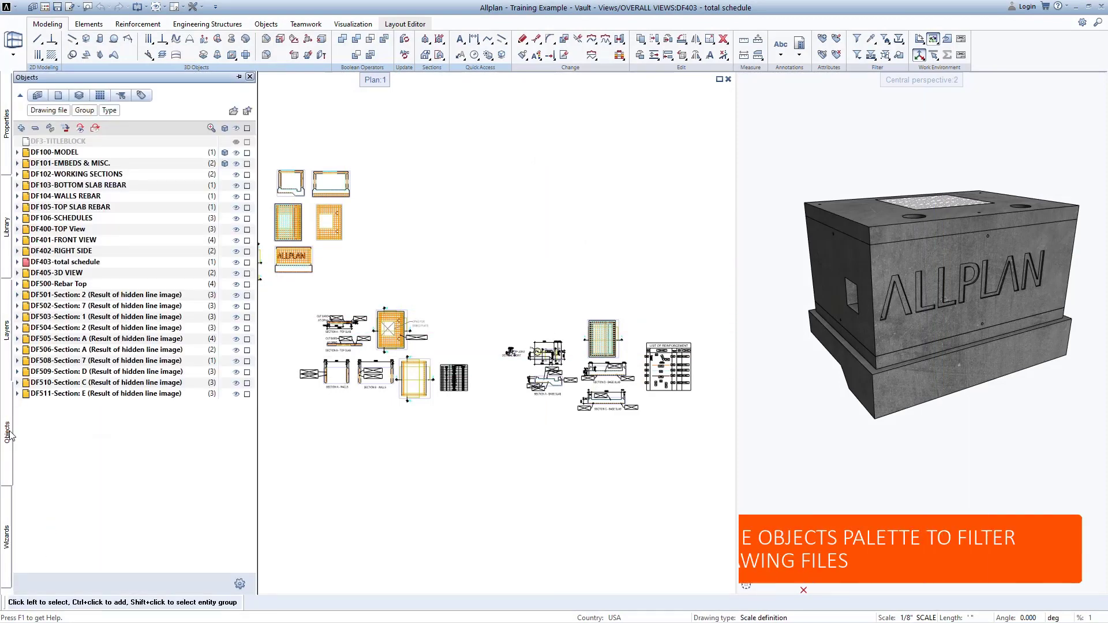
pyautogui.click(235, 298)
pyautogui.click(236, 309)
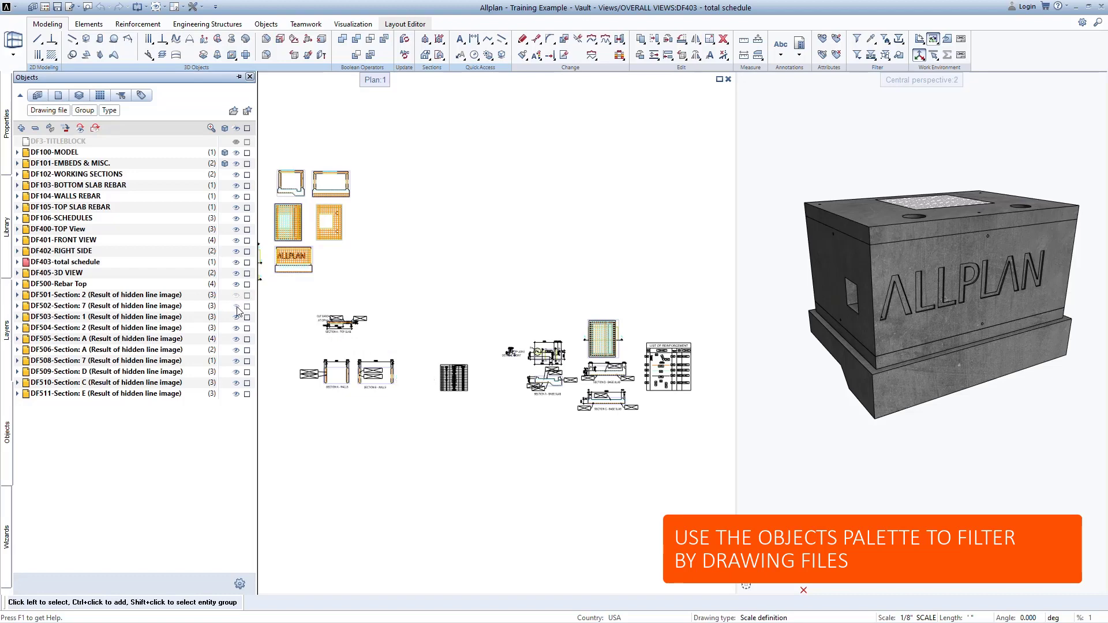
pyautogui.click(237, 319)
pyautogui.click(236, 330)
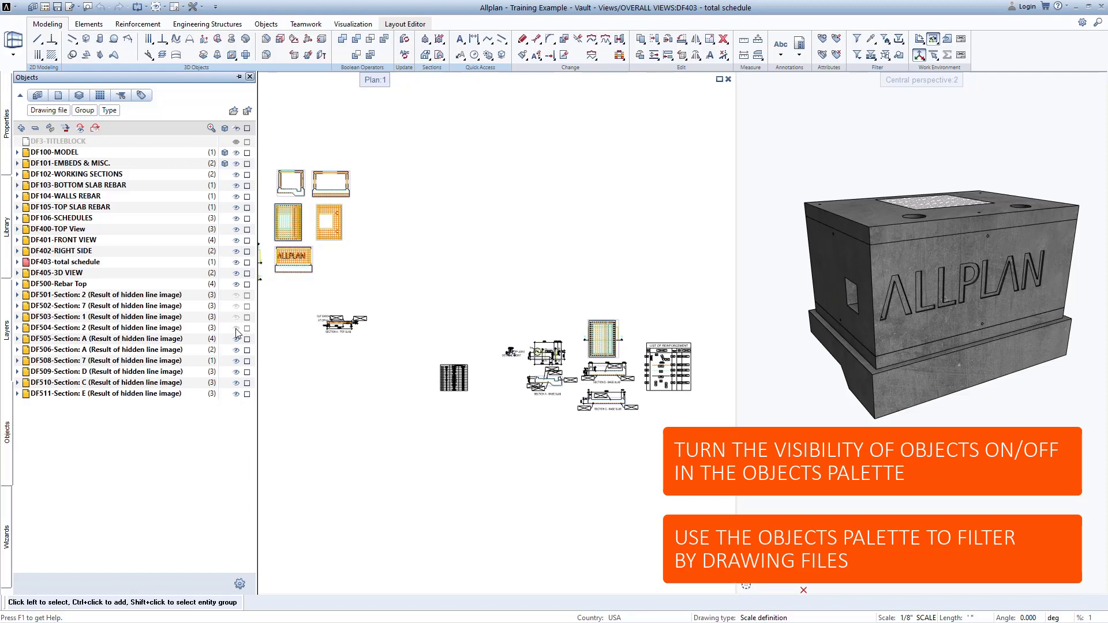
pyautogui.click(235, 128)
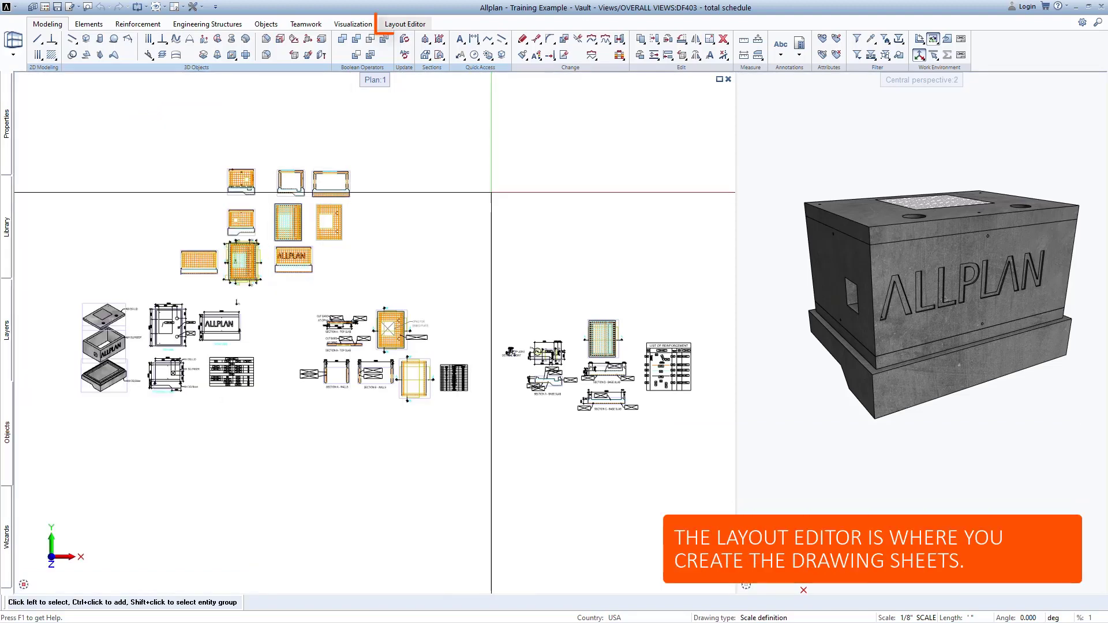
# Step: Set up layout page PL1 on the ANSI-B 17"×11" format and bring up its layout border settings
pyautogui.click(421, 26)
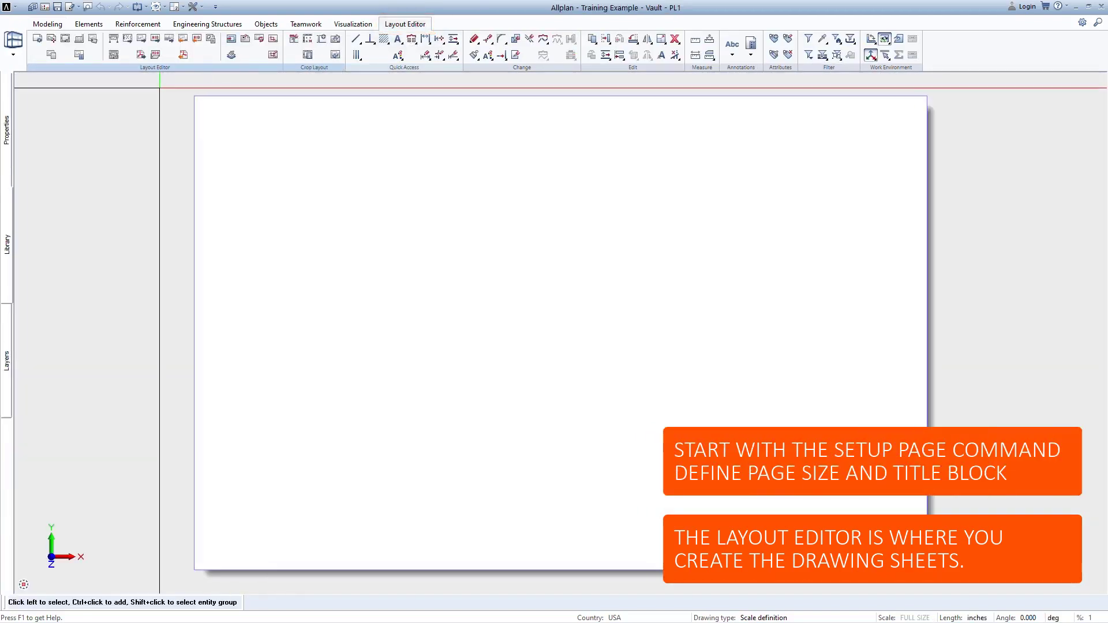
pyautogui.click(41, 41)
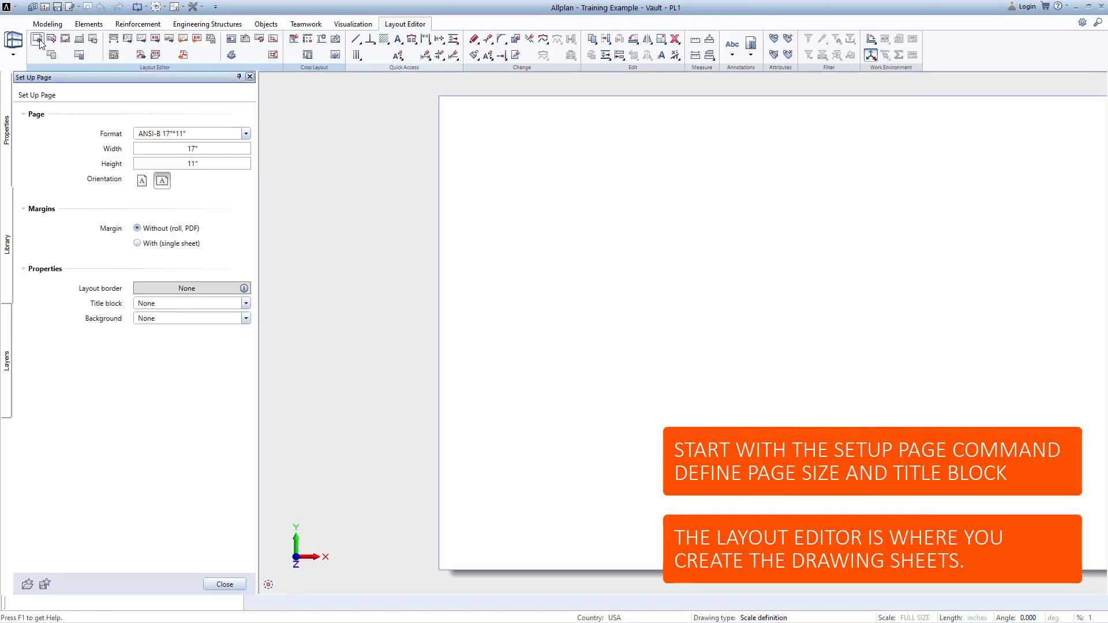
pyautogui.click(245, 134)
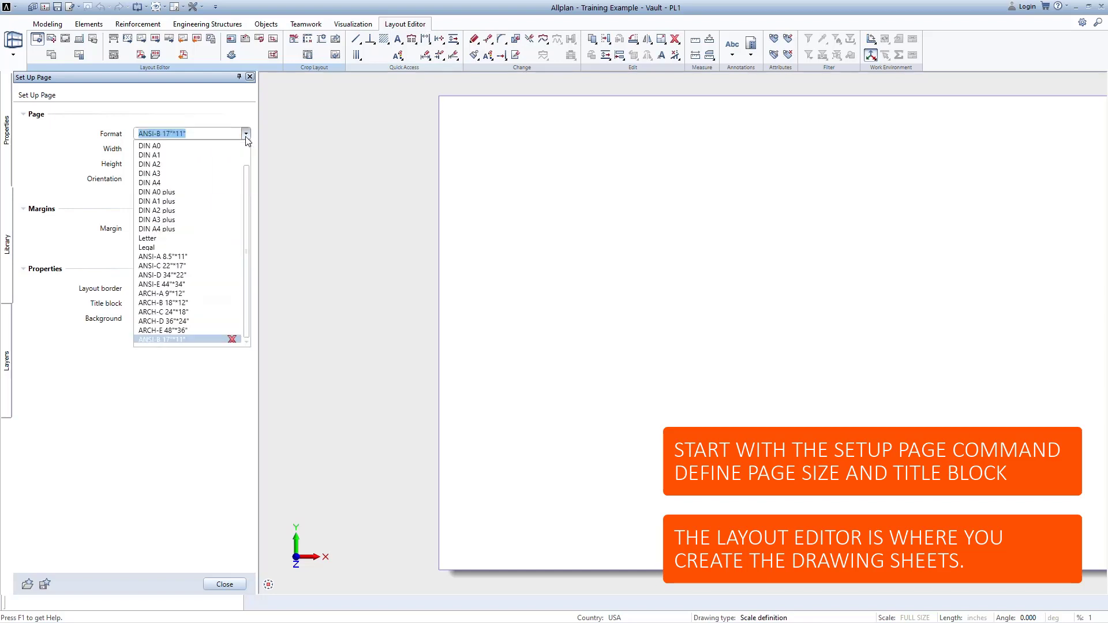
pyautogui.click(246, 135)
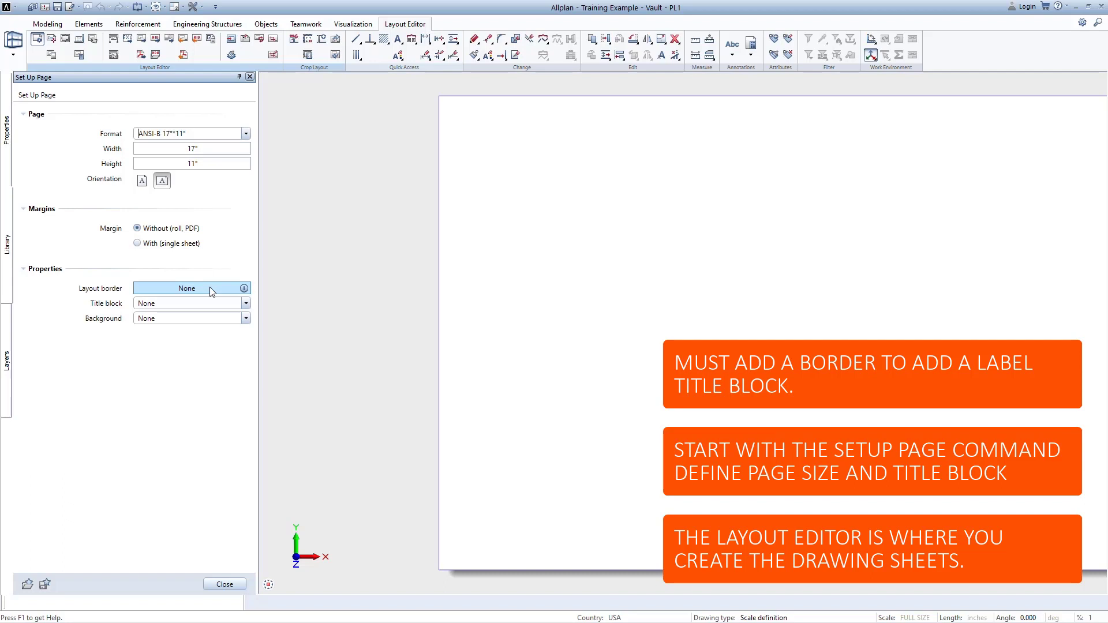
pyautogui.click(209, 289)
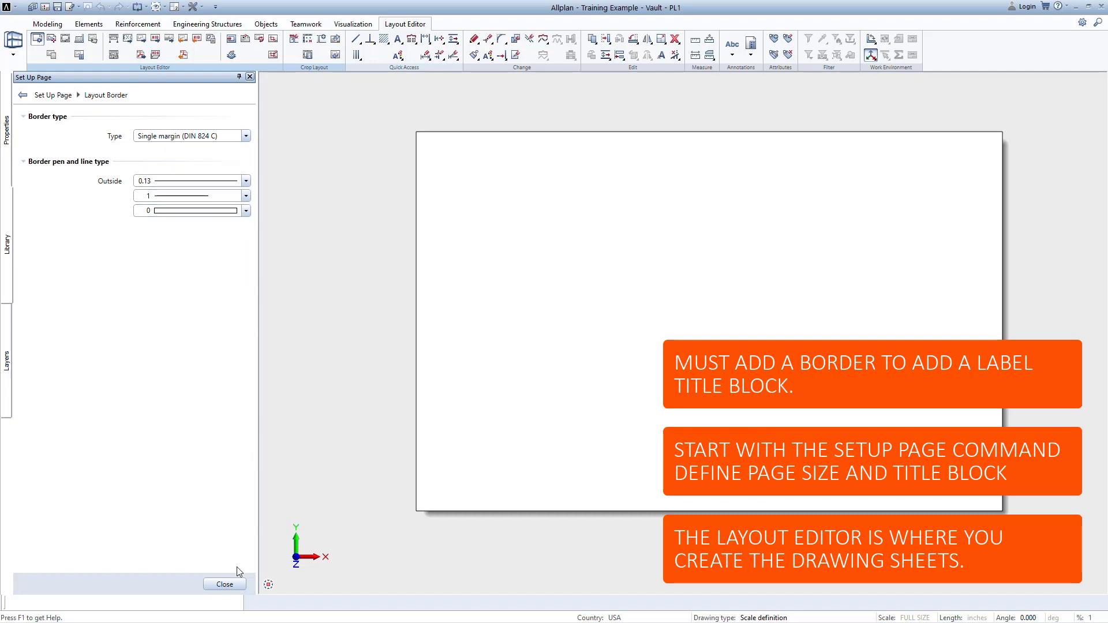
# Step: Use Office label 1 ALLPLAN 11X17 as the page's title block and finish page setup
pyautogui.click(224, 584)
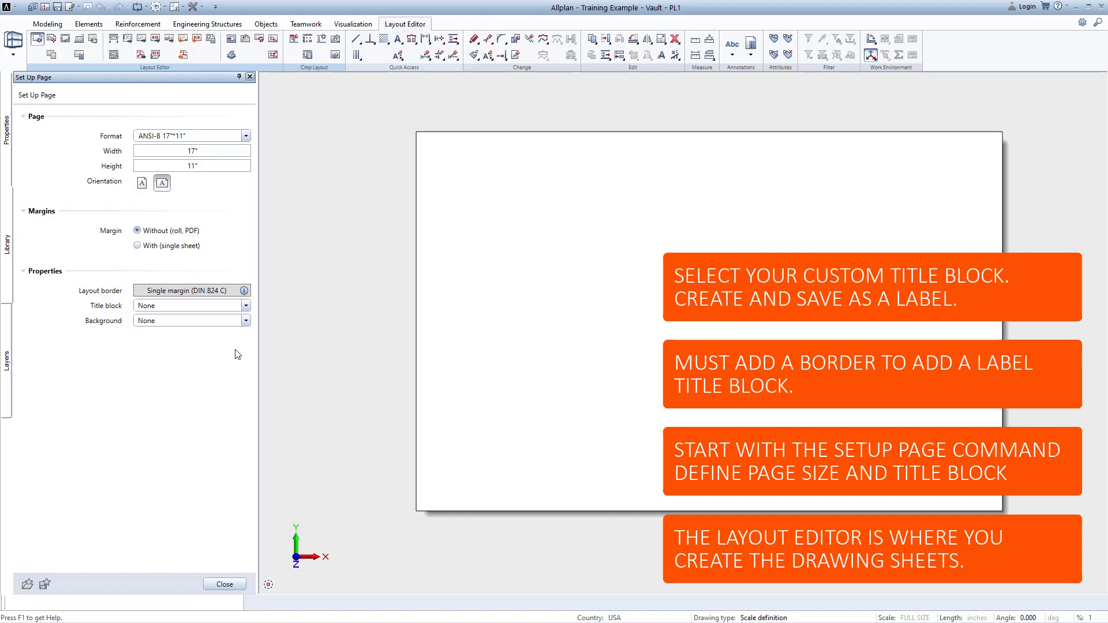
pyautogui.click(245, 306)
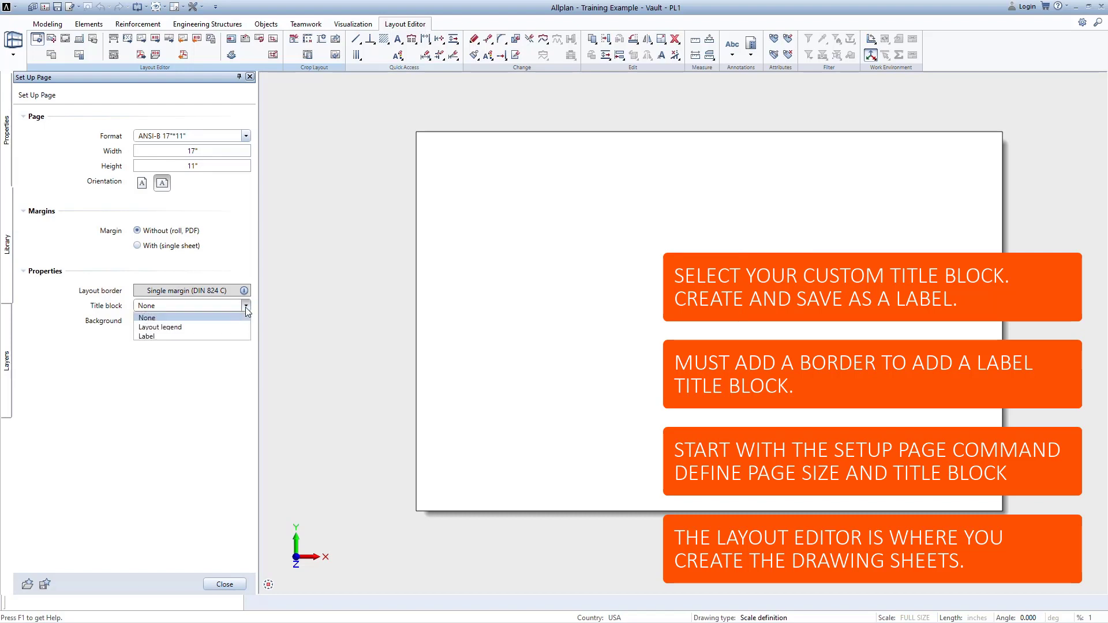
pyautogui.click(248, 337)
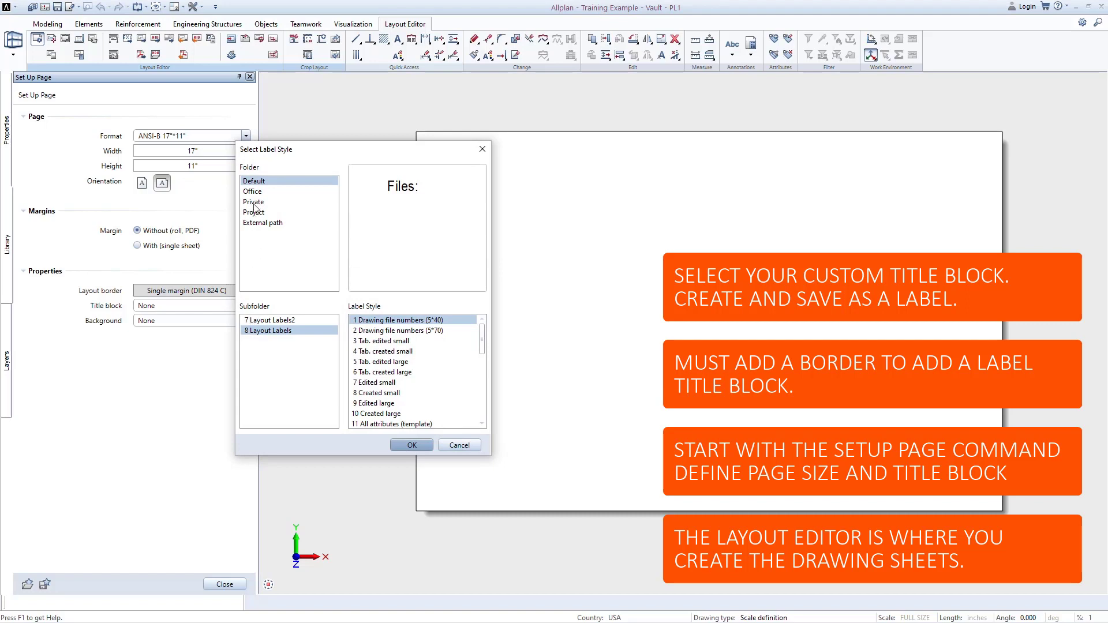
pyautogui.click(252, 191)
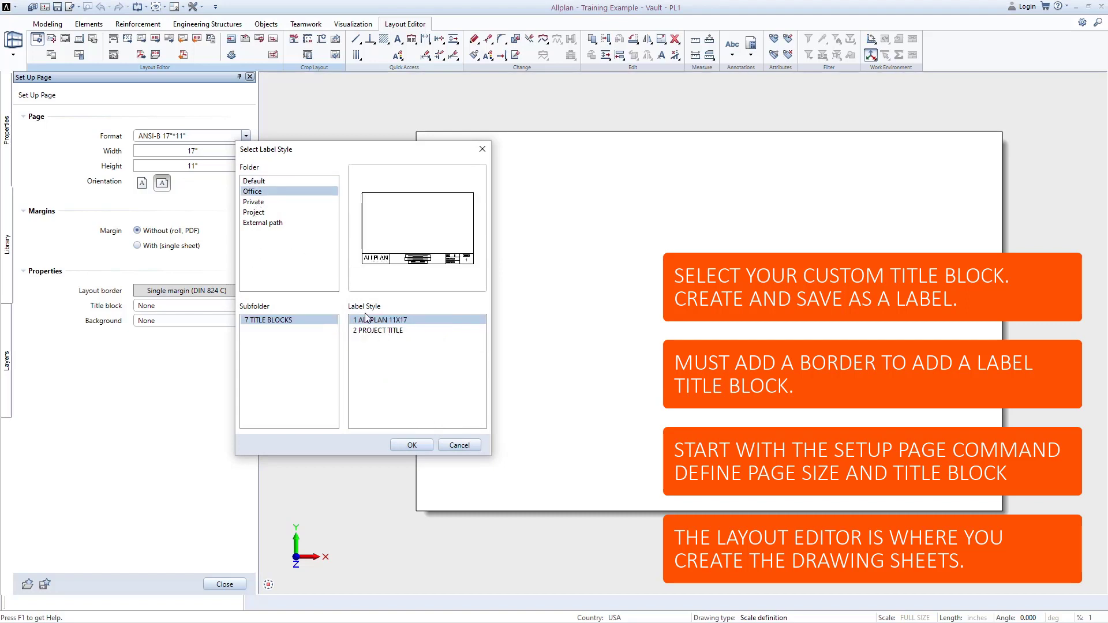
pyautogui.click(412, 445)
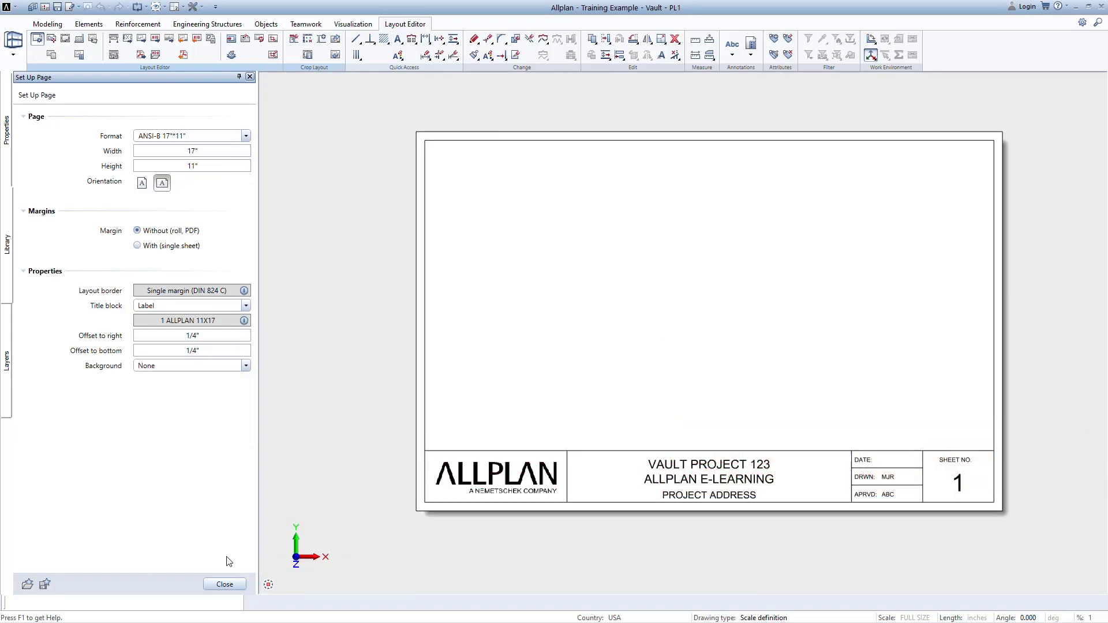
pyautogui.click(223, 584)
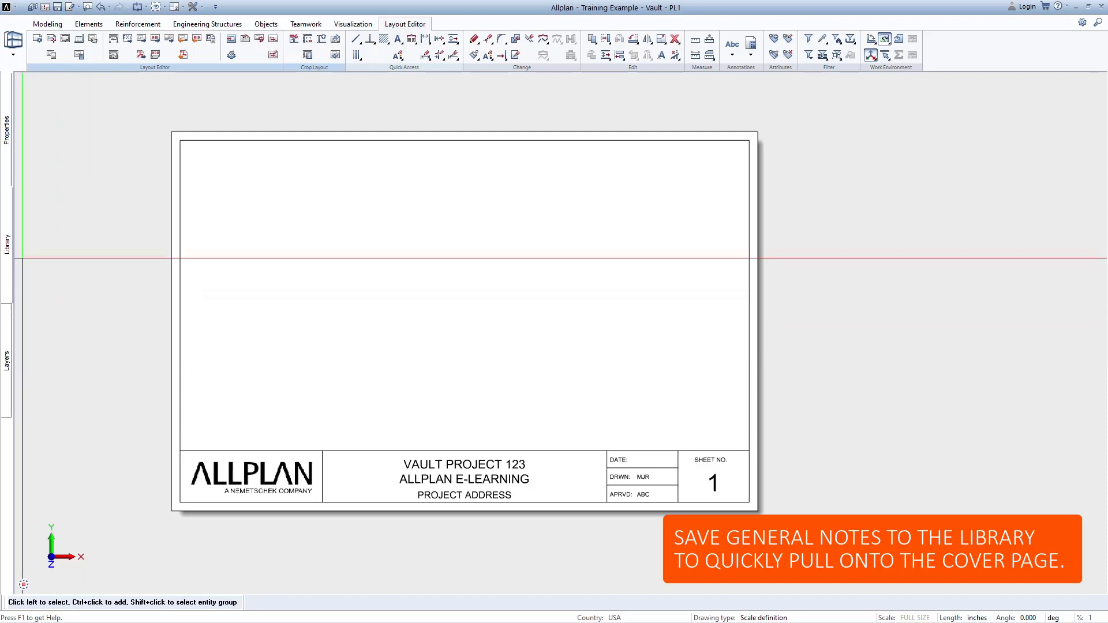
# Step: Place the GENERAL NOTES library item at the sheet's top-left
pyautogui.click(6, 244)
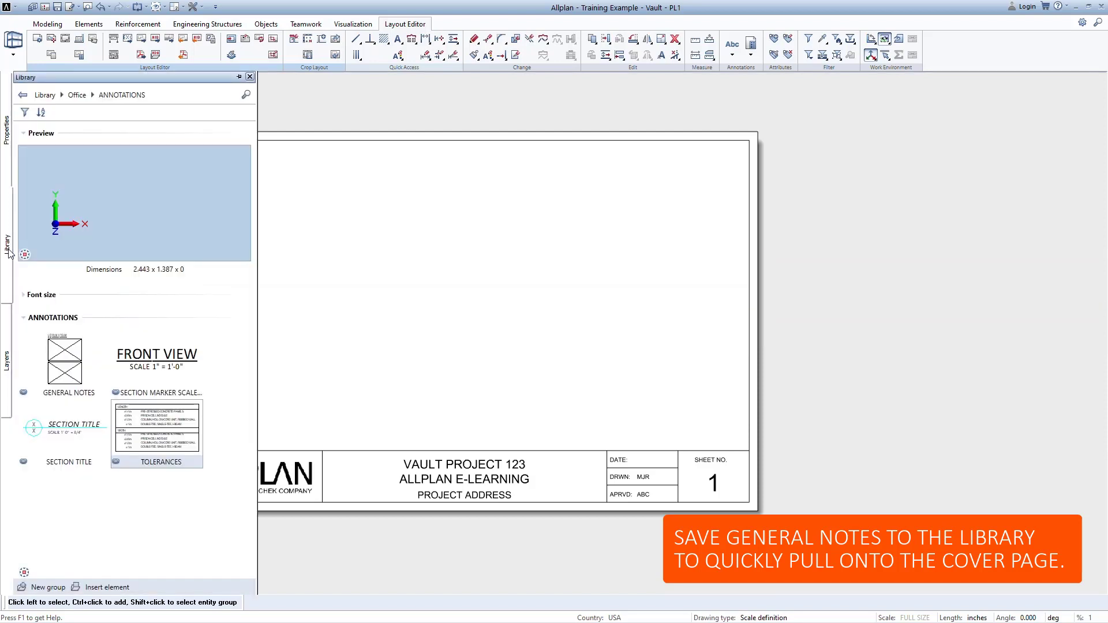
pyautogui.click(62, 356)
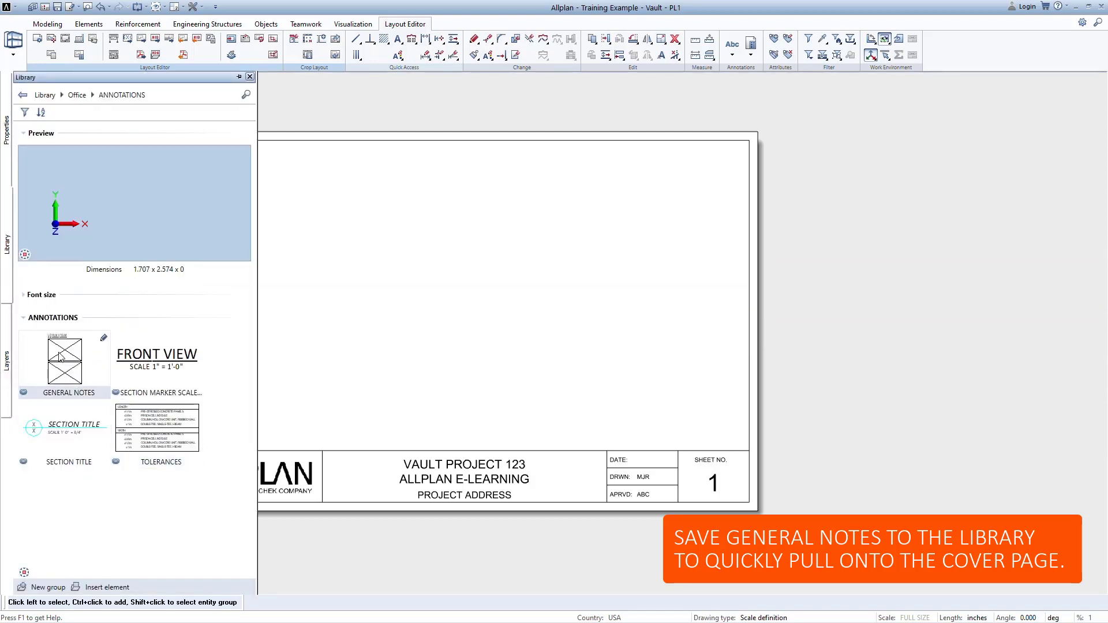
pyautogui.doubleClick(61, 356)
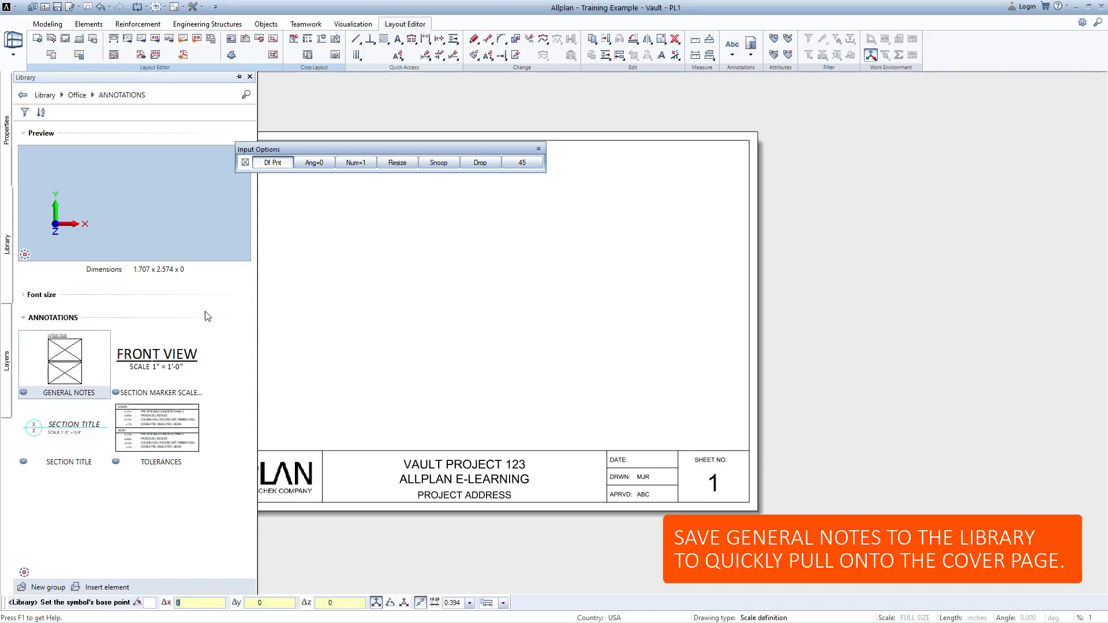
pyautogui.moveTo(300, 285); pyautogui.dragTo(402, 332, button='middle')
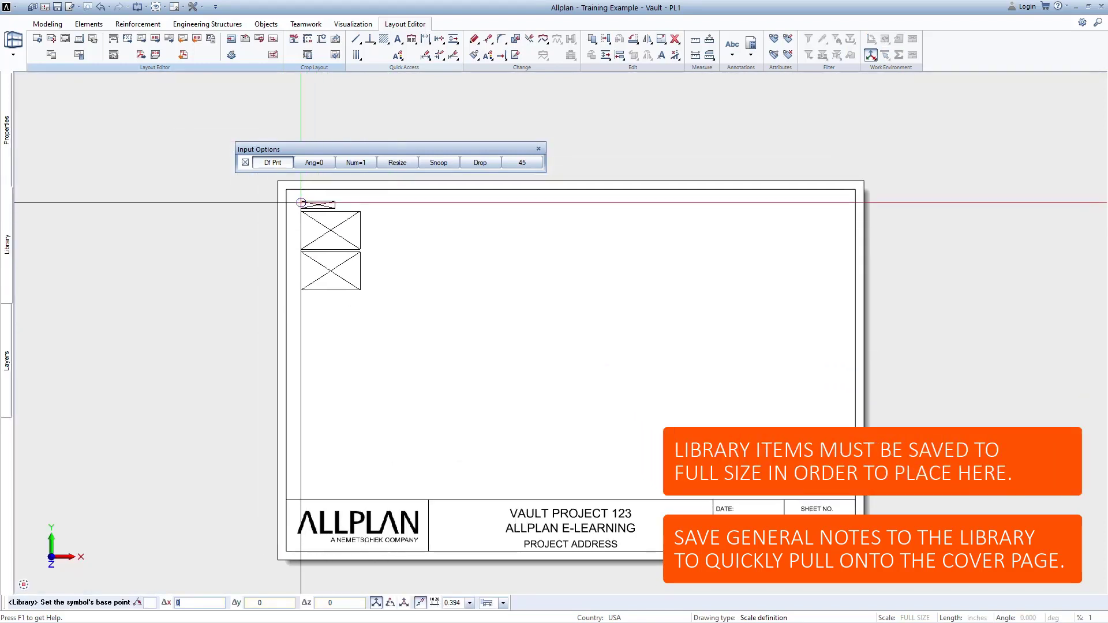
pyautogui.click(301, 204)
pyautogui.press('Escape')
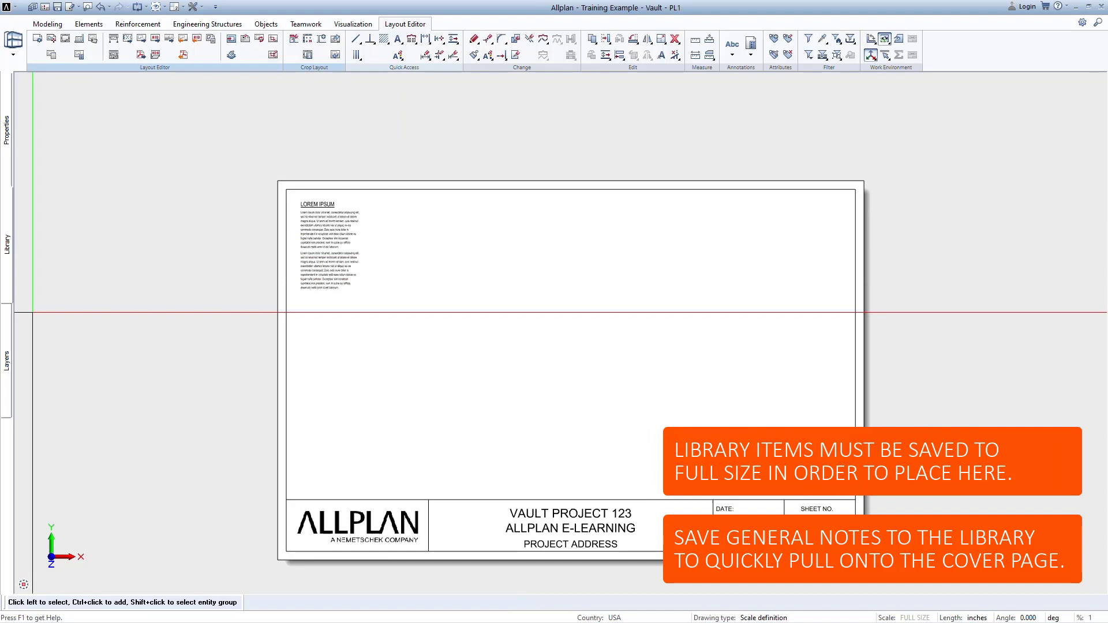
# Step: Place the TOLERANCES table symbol directly below the general notes
pyautogui.click(3, 285)
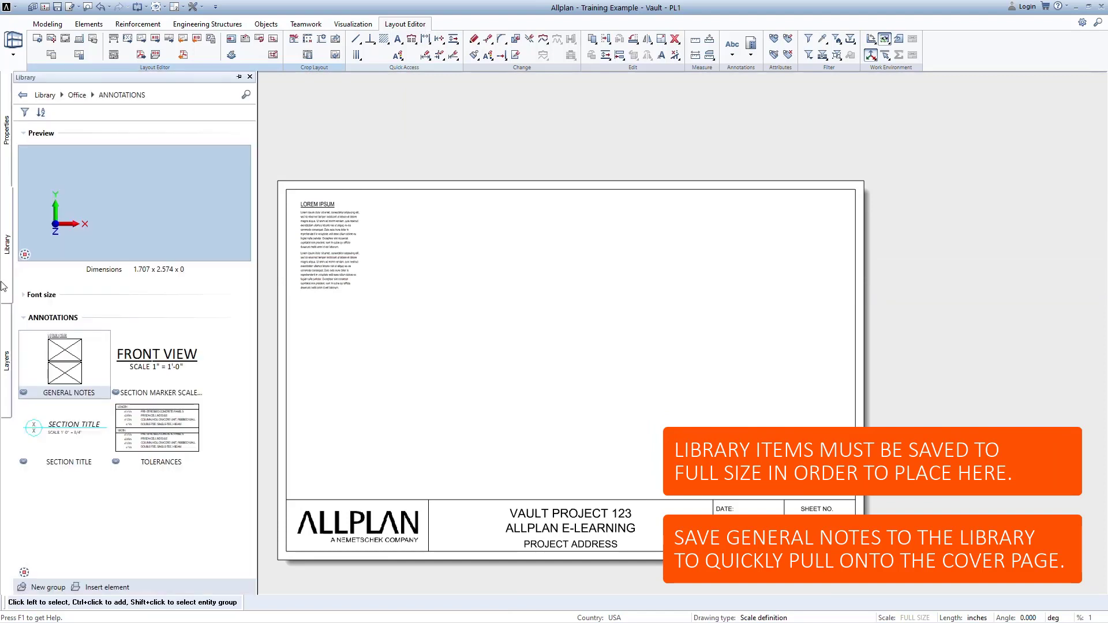
pyautogui.doubleClick(137, 428)
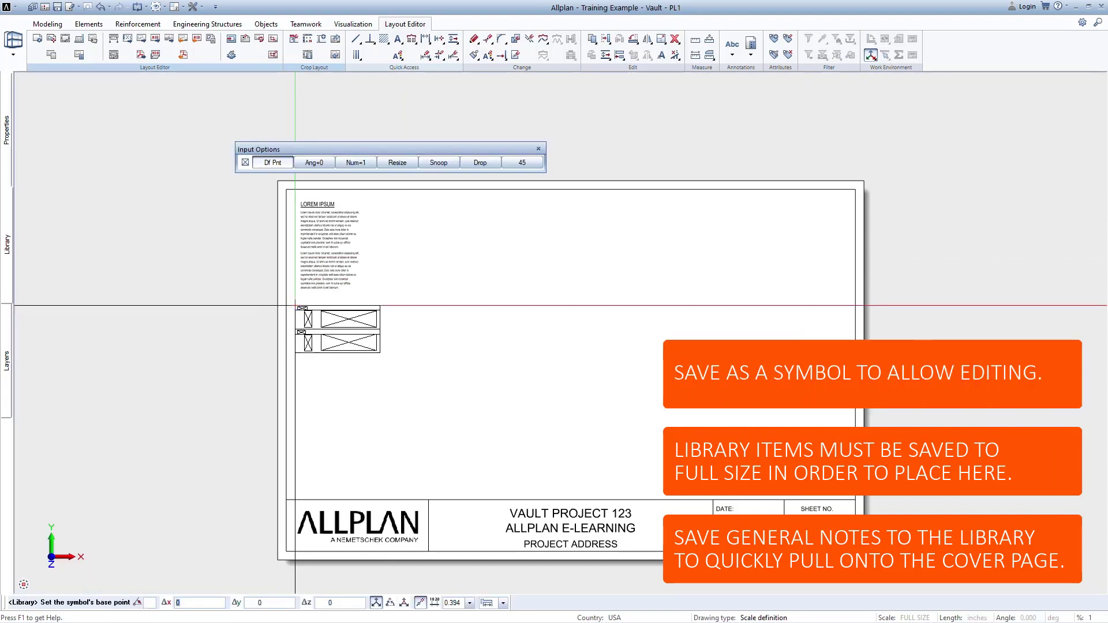
pyautogui.click(297, 304)
pyautogui.press('Escape')
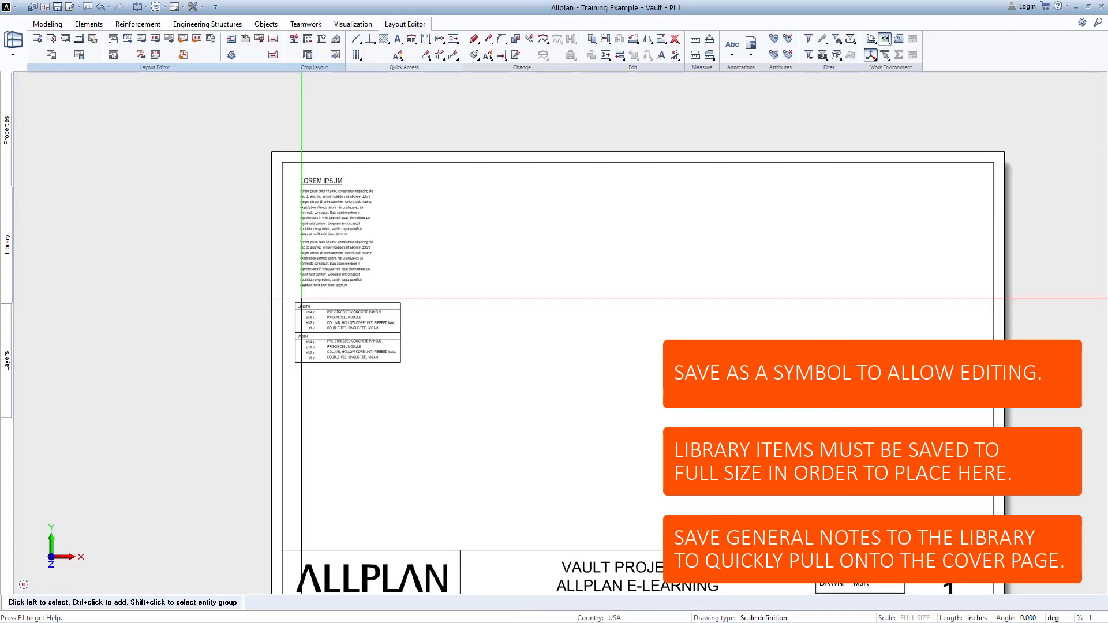
pyautogui.scroll(2, 298, 303)
pyautogui.scroll(-2, 302, 299)
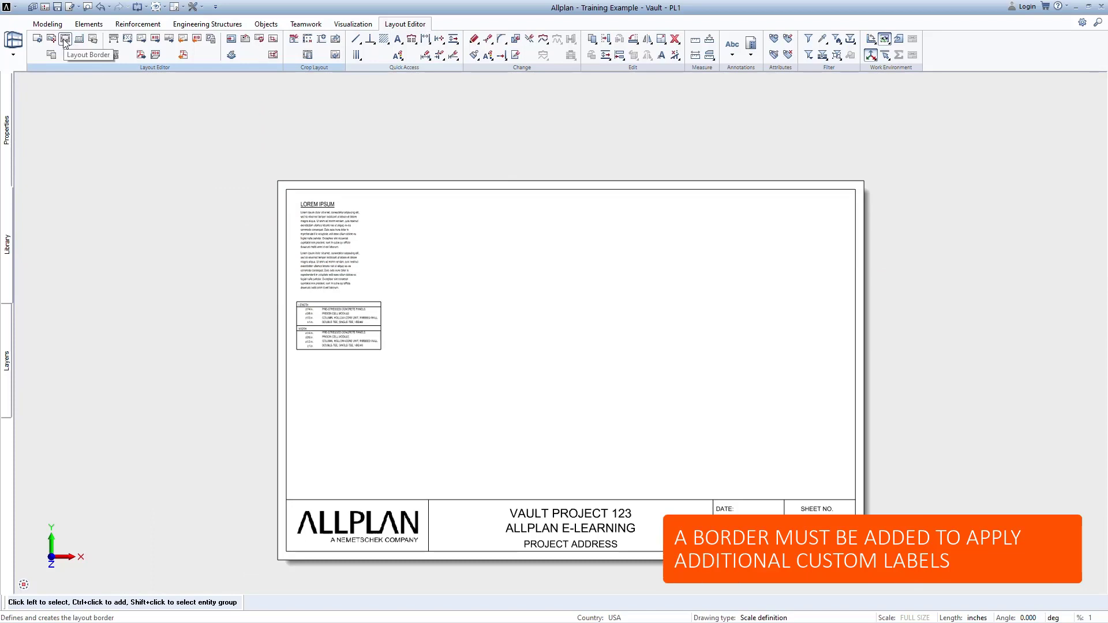
# Step: Drop a single-margin layout border onto the cover sheet
pyautogui.click(65, 40)
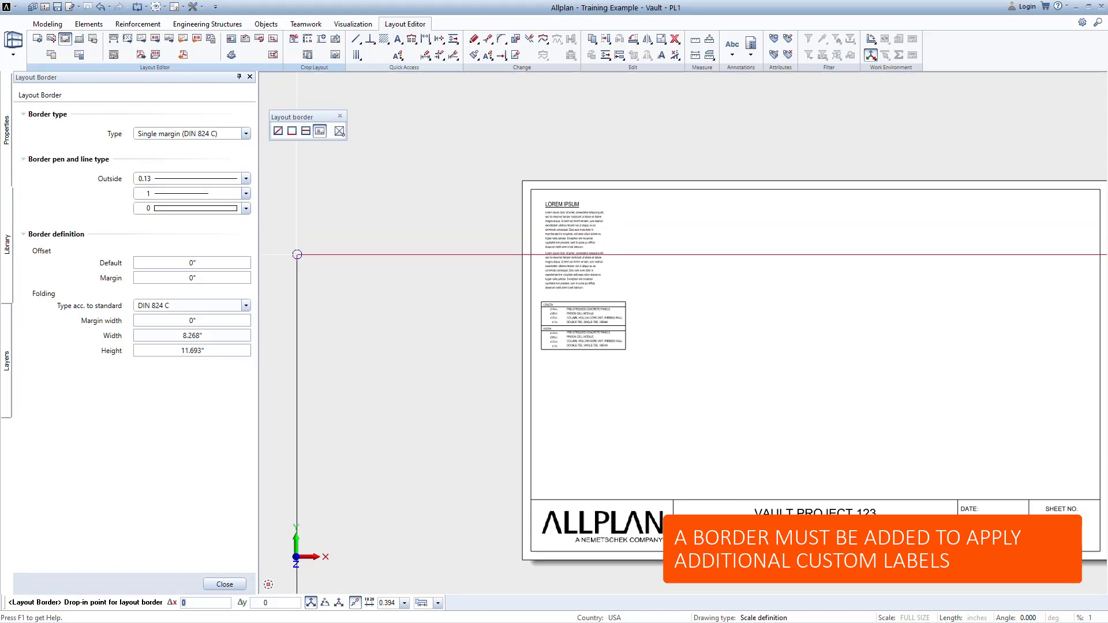
pyautogui.scroll(-2, 319, 269)
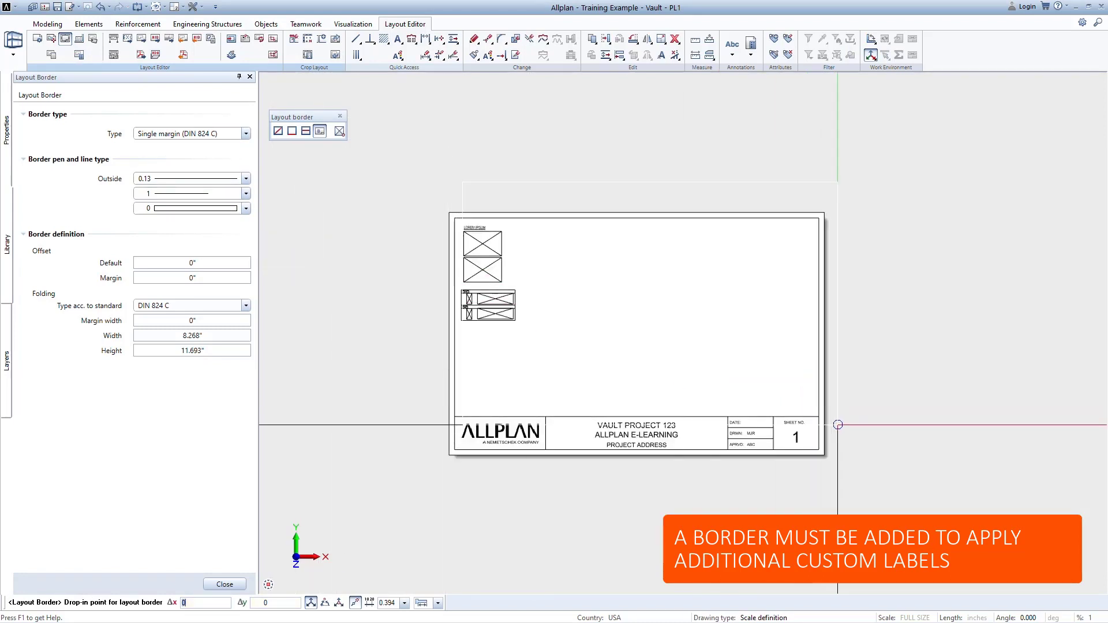
pyautogui.click(822, 455)
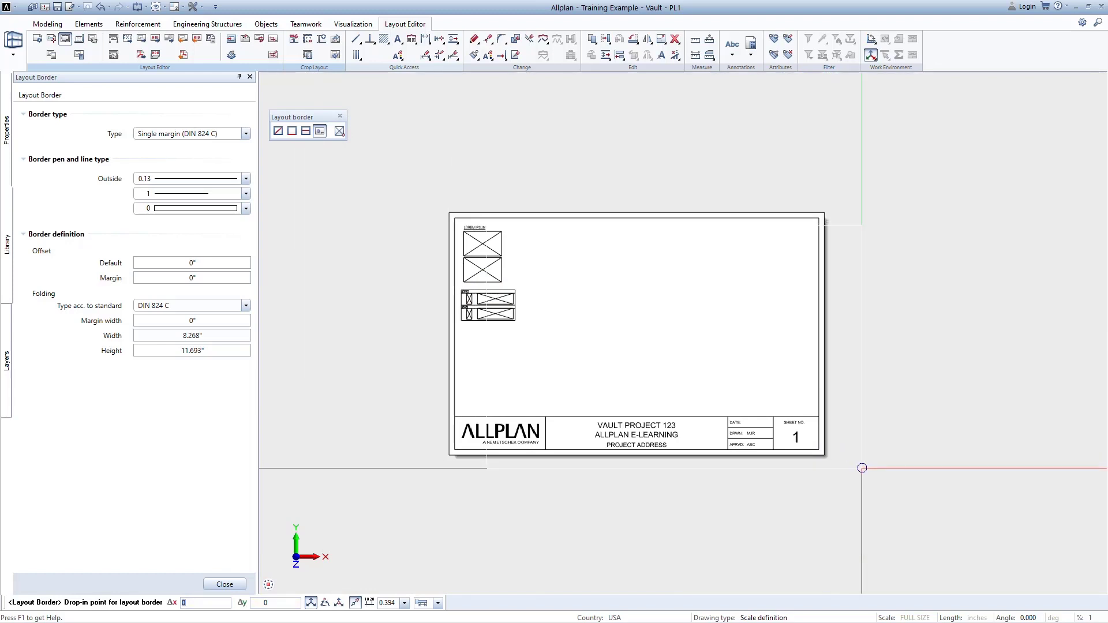
pyautogui.press('Escape')
pyautogui.scroll(3, 265, 285)
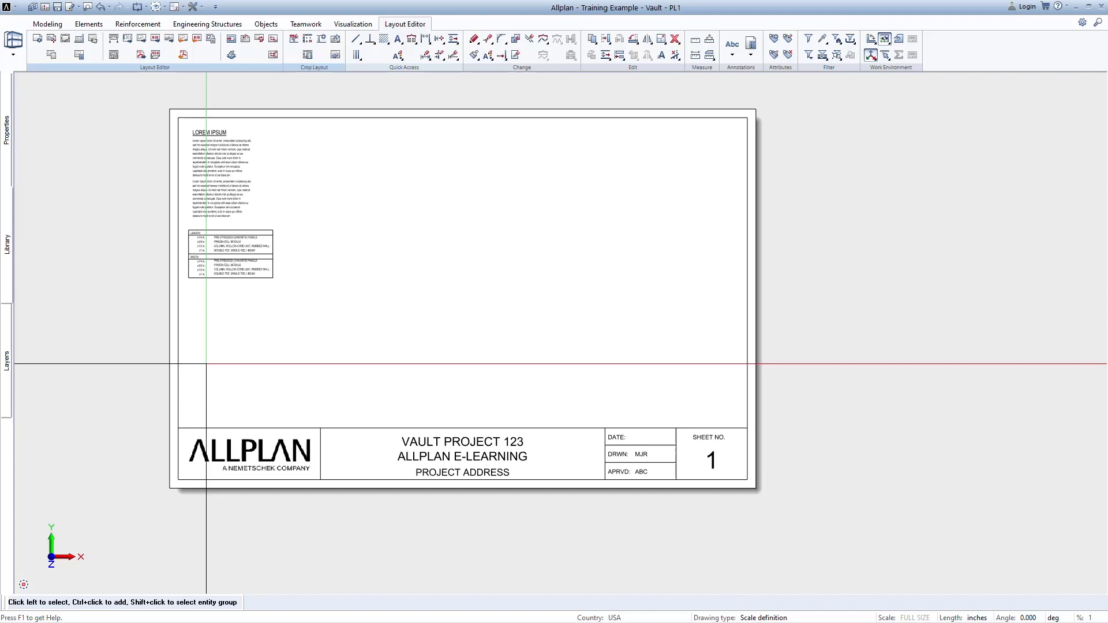
# Step: Attach label style 2 PROJECT TITLE to the layout border and place it in the upper sheet
pyautogui.click(83, 44)
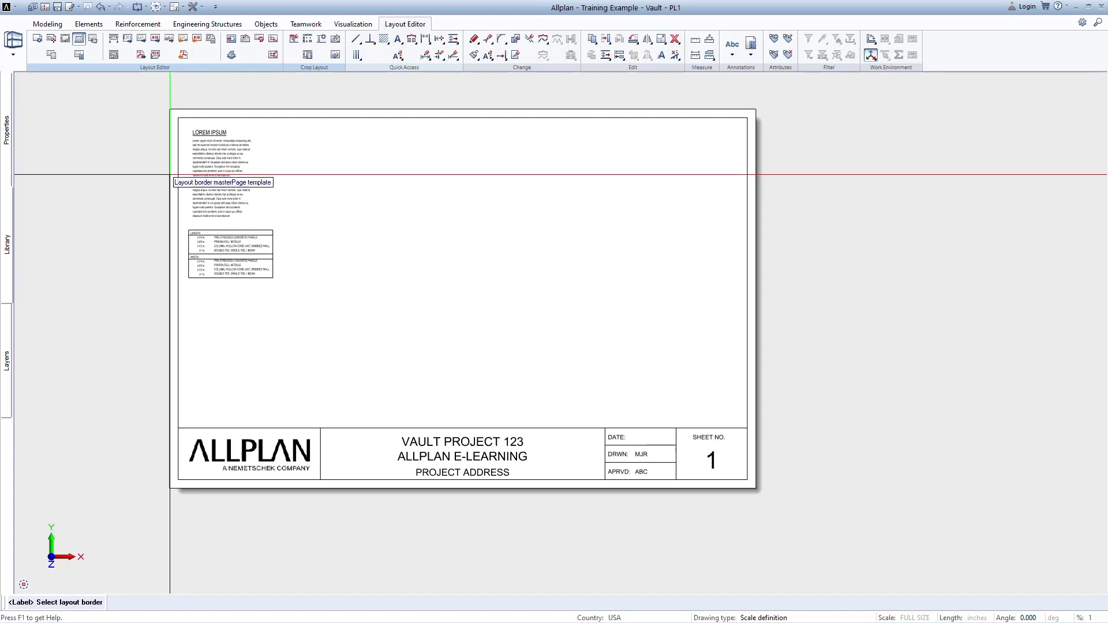
pyautogui.click(173, 173)
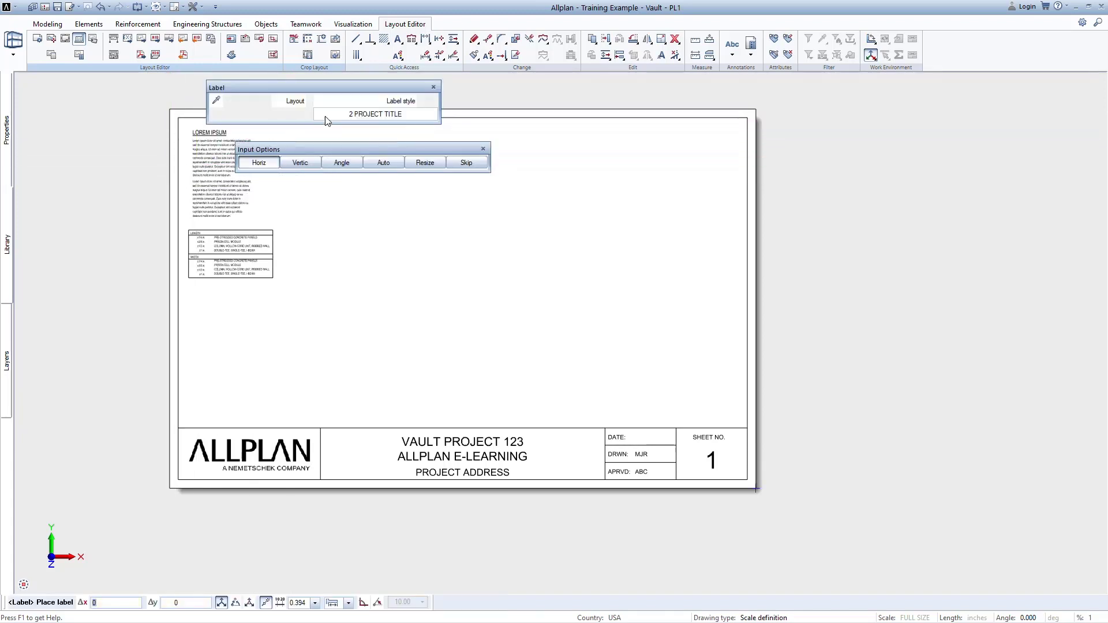
pyautogui.click(372, 114)
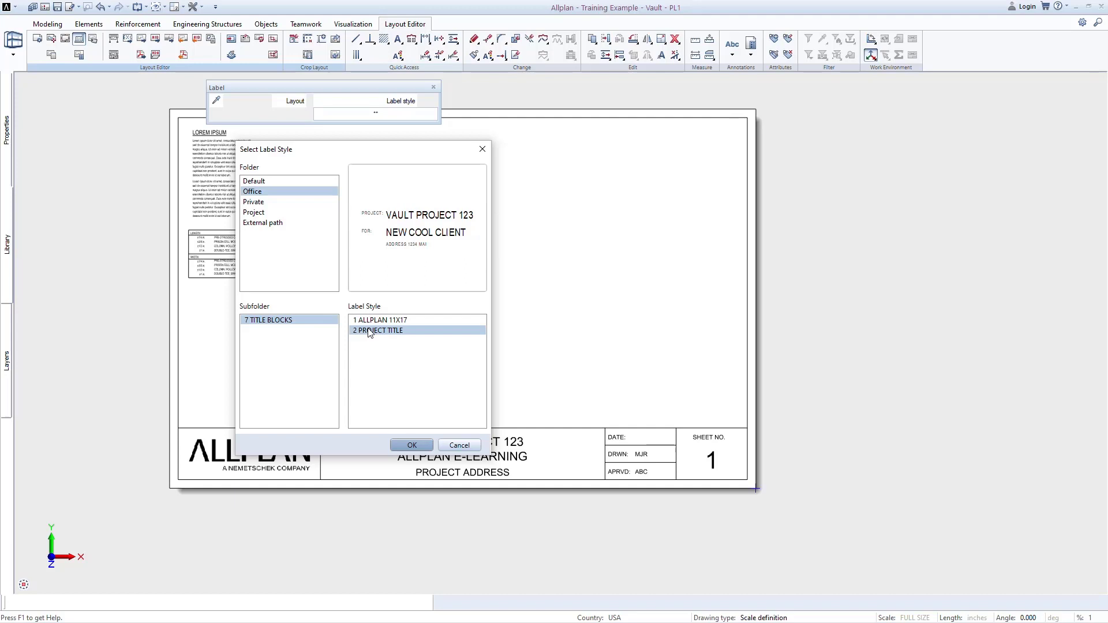
pyautogui.click(428, 448)
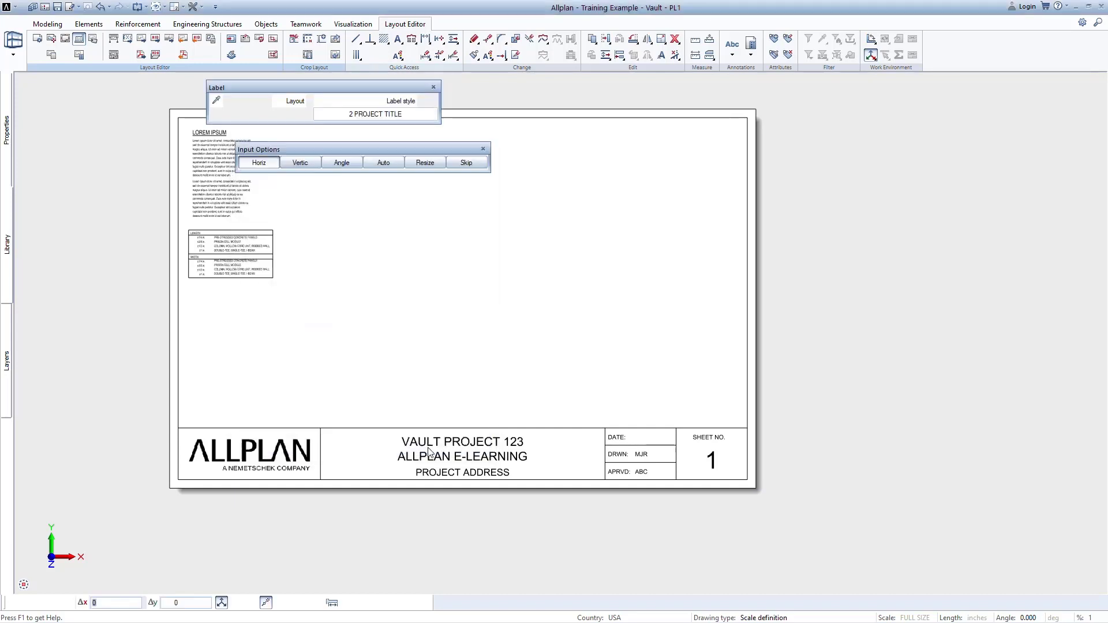
pyautogui.scroll(1, 477, 337)
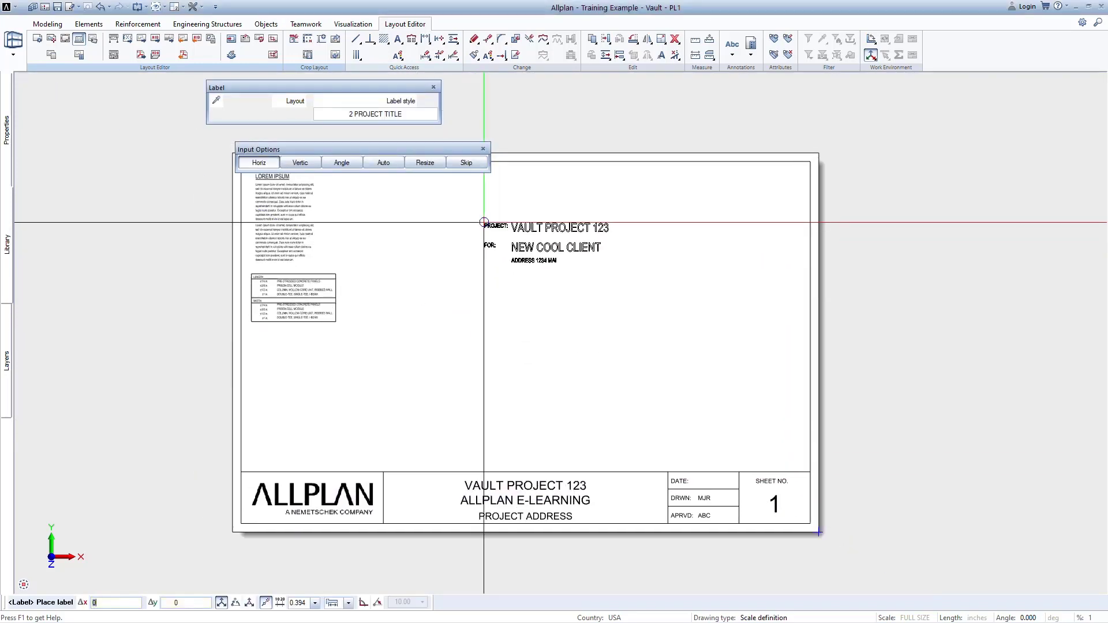
pyautogui.click(482, 228)
pyautogui.press('Escape')
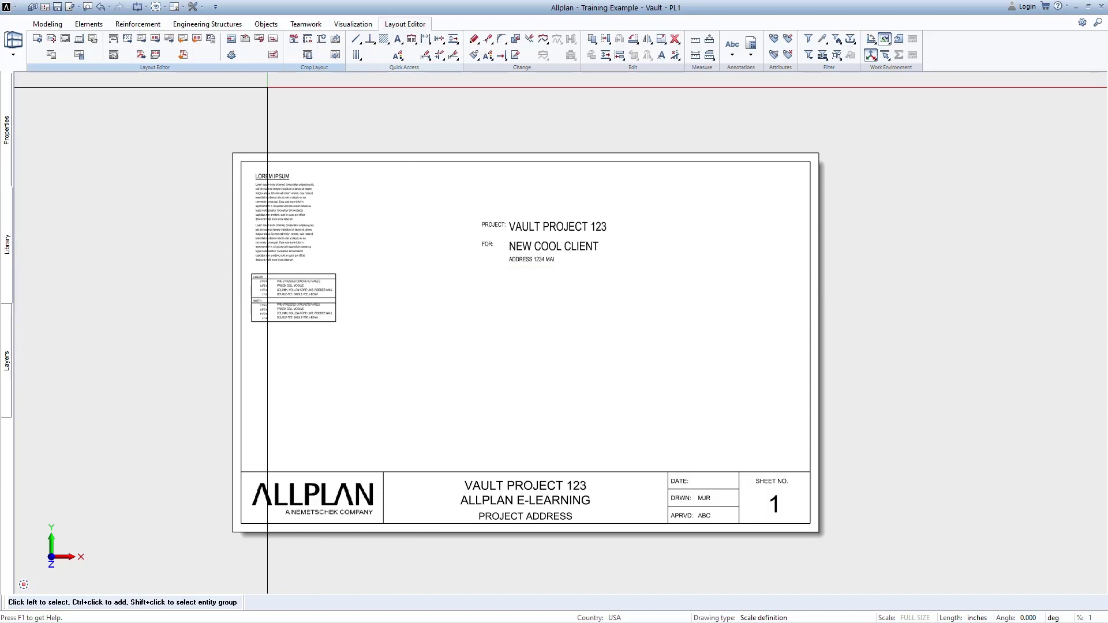
# Step: Show the classic menu bar and choose TOC.xlsx to insert as an embedded object
pyautogui.click(214, 9)
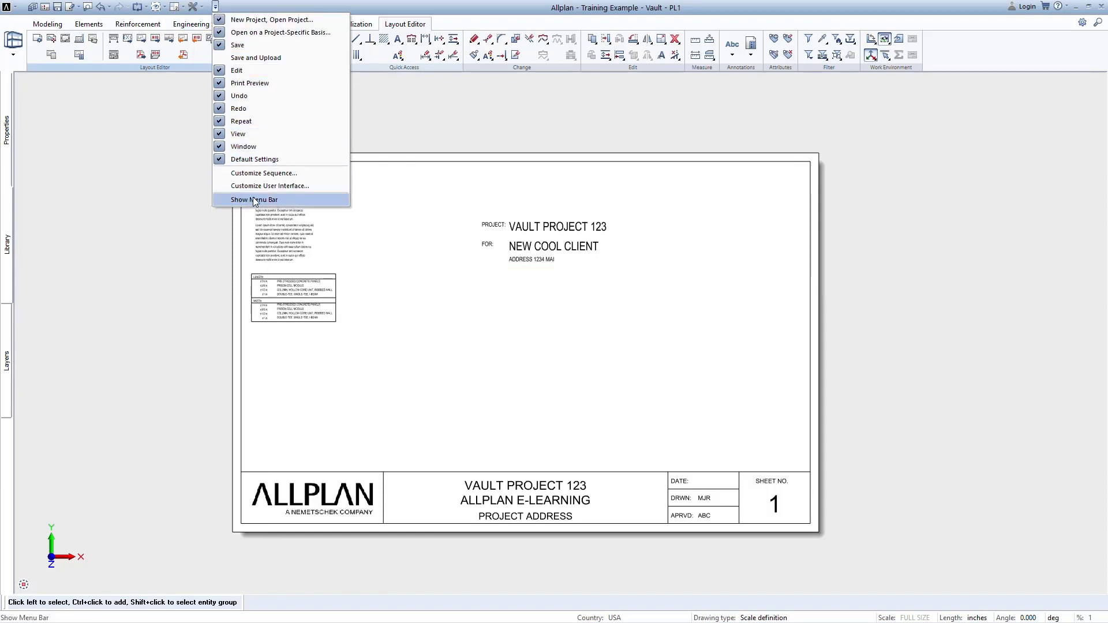
pyautogui.click(287, 198)
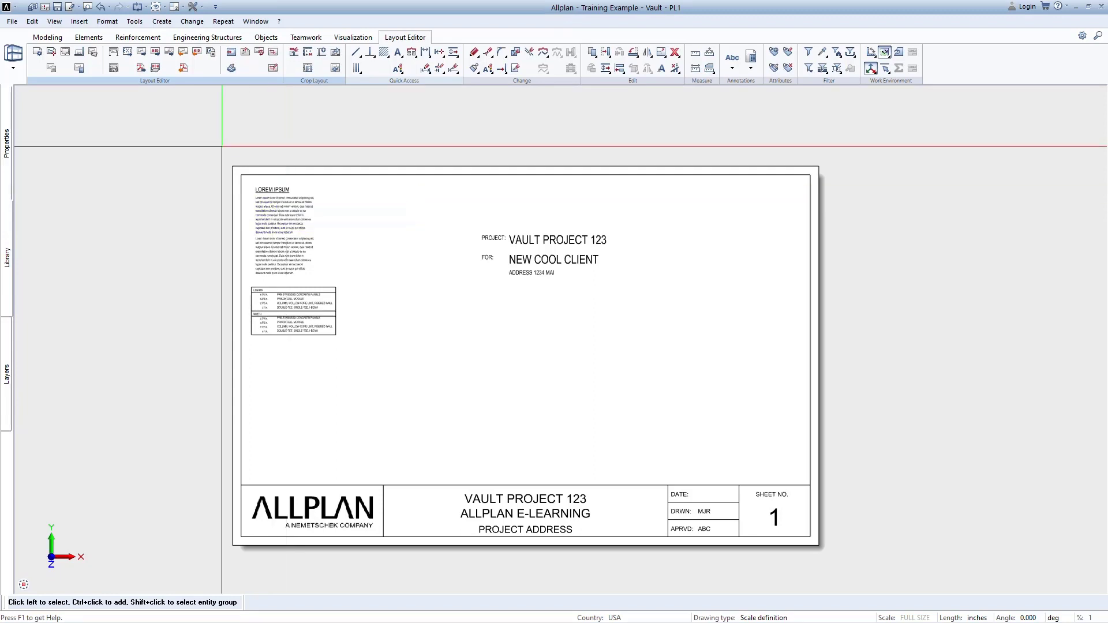
pyautogui.click(79, 21)
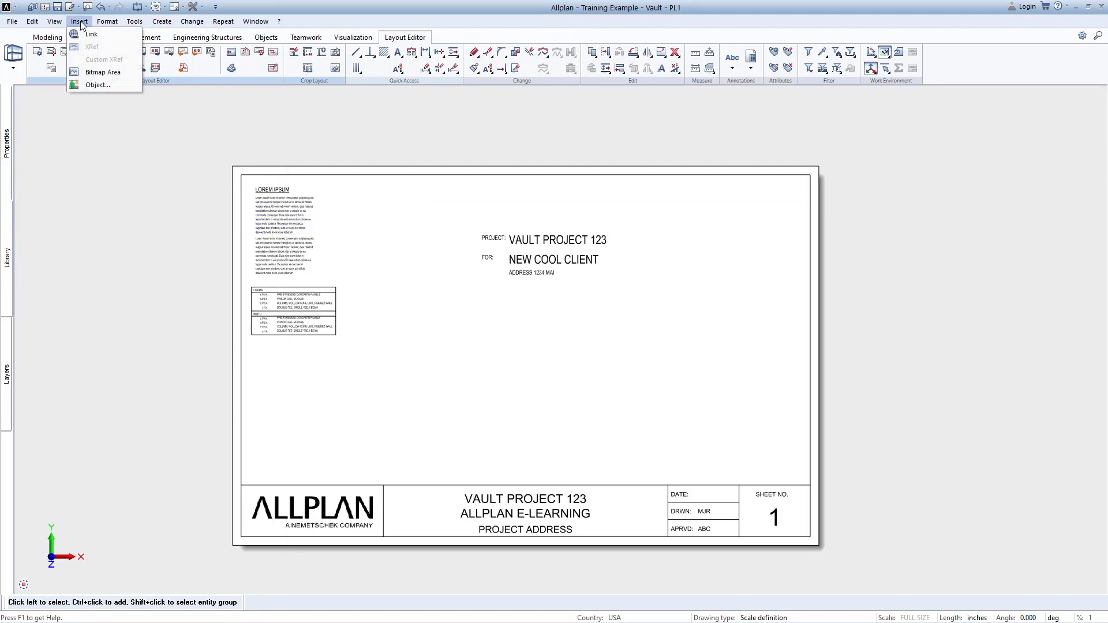
pyautogui.click(126, 85)
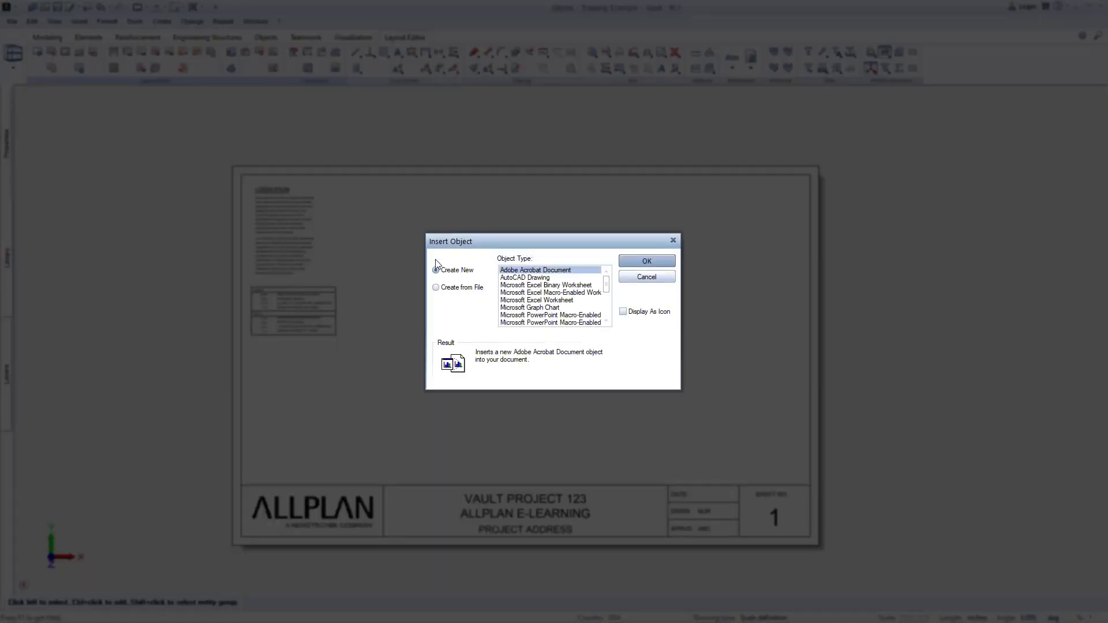
pyautogui.click(461, 287)
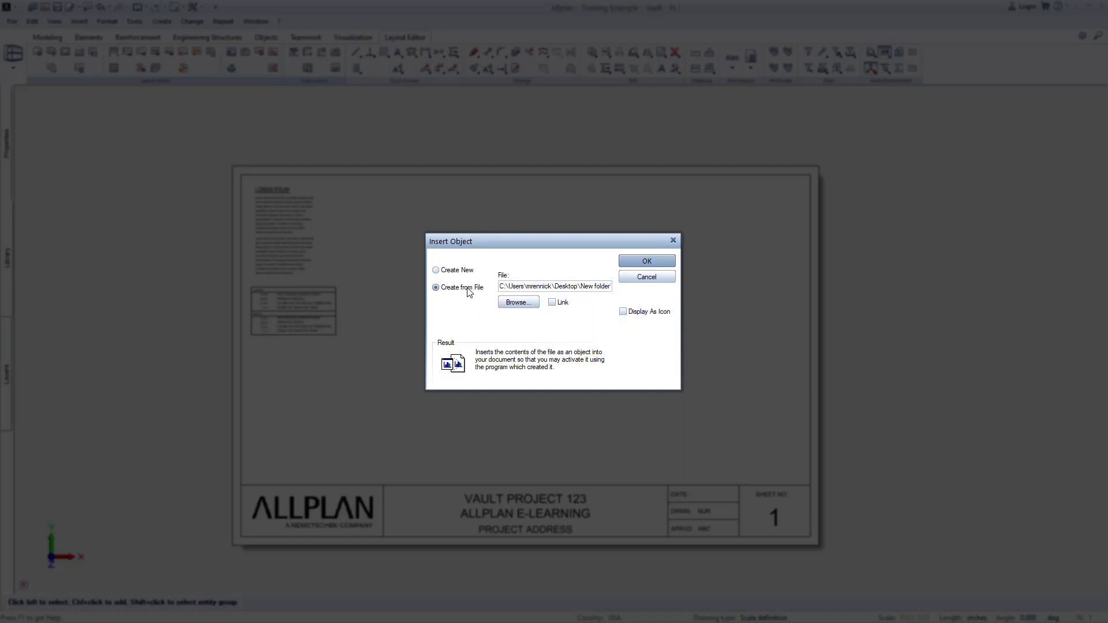
pyautogui.click(517, 303)
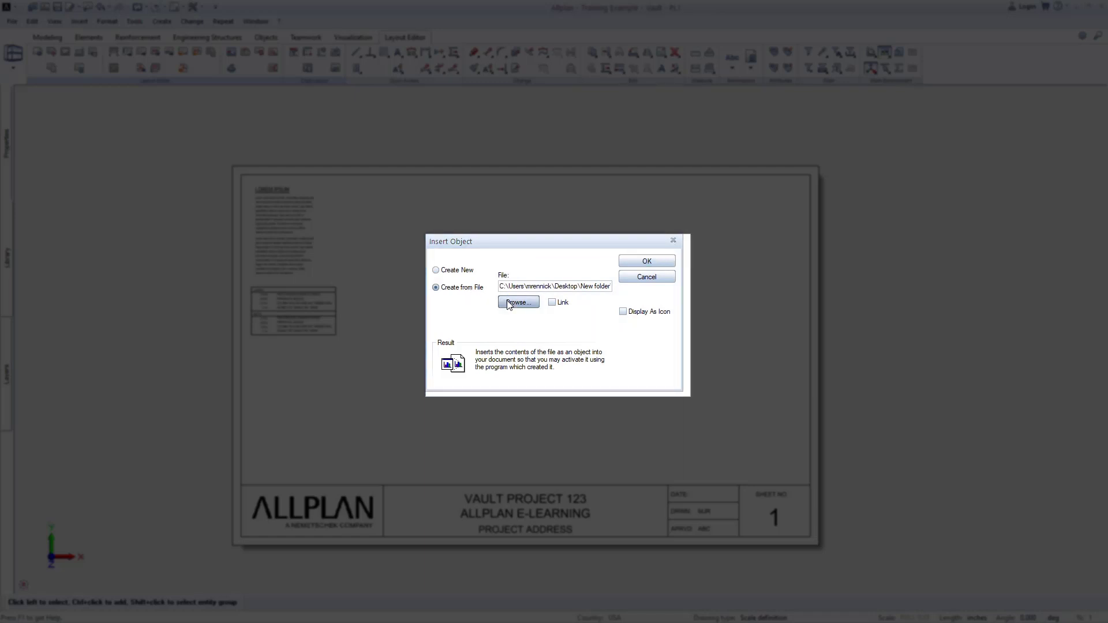
pyautogui.click(633, 329)
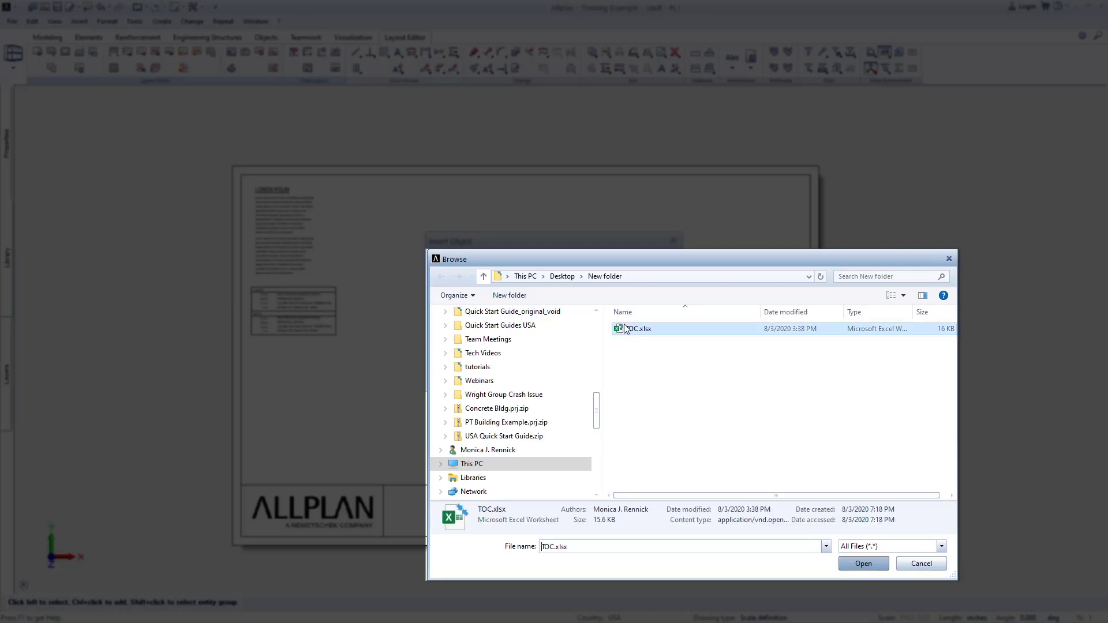
# Step: Place the embedded TOC.xlsx index table on the sheet and open it for editing
pyautogui.click(862, 564)
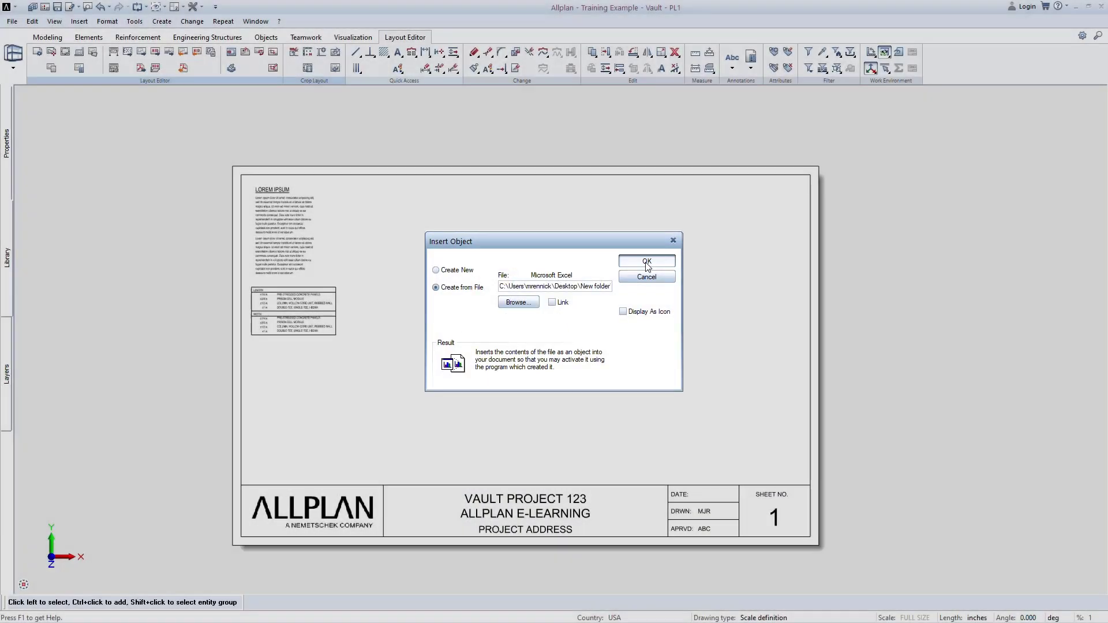
pyautogui.click(646, 264)
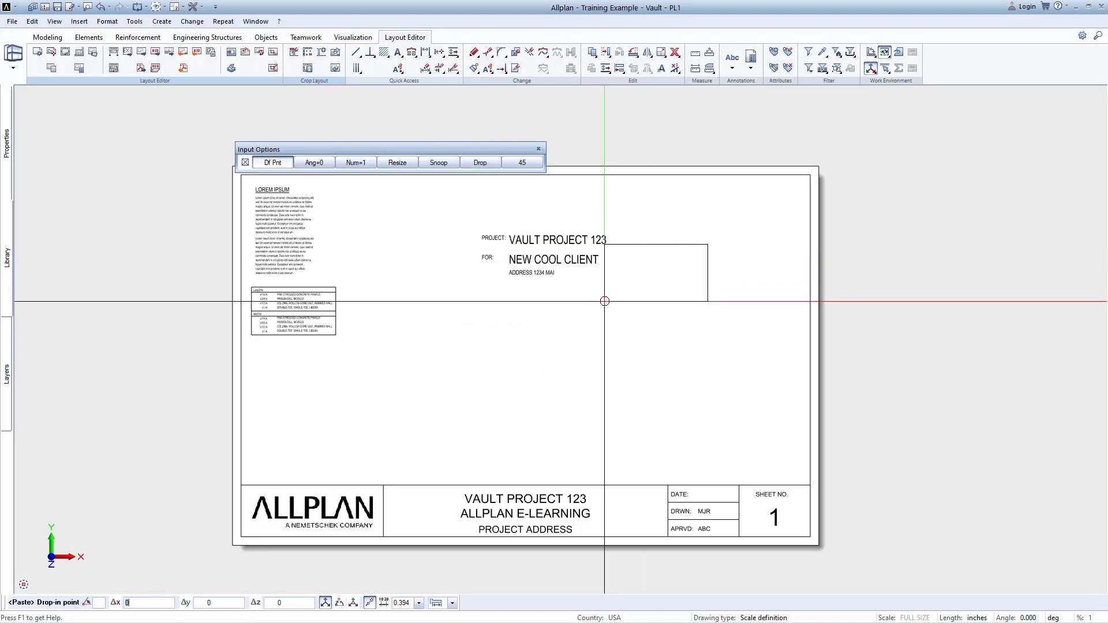
pyautogui.click(492, 364)
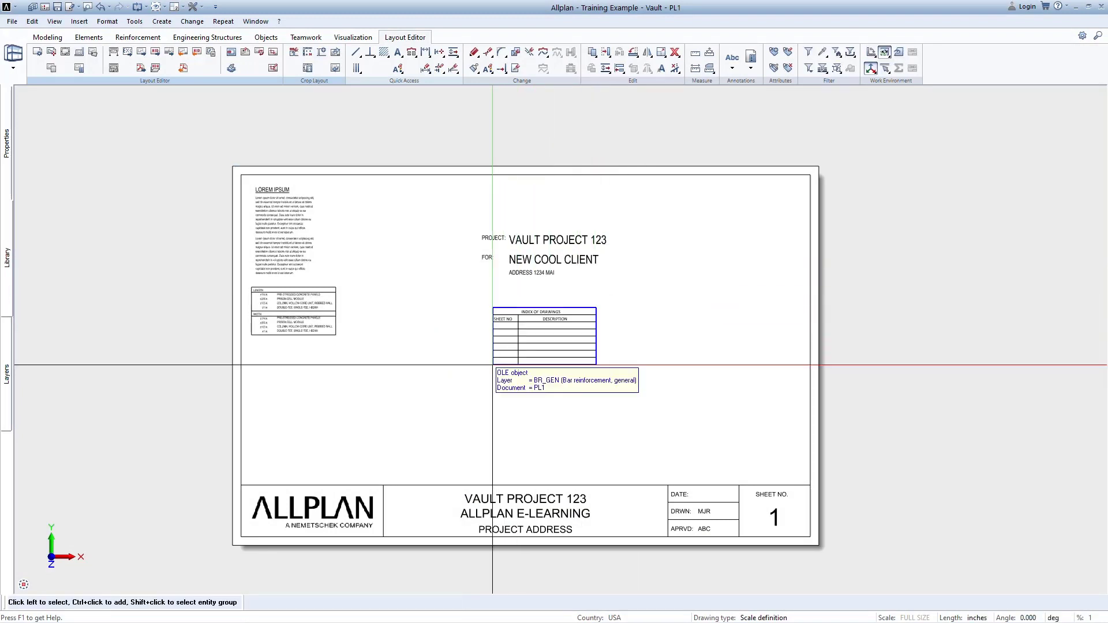
pyautogui.click(519, 333)
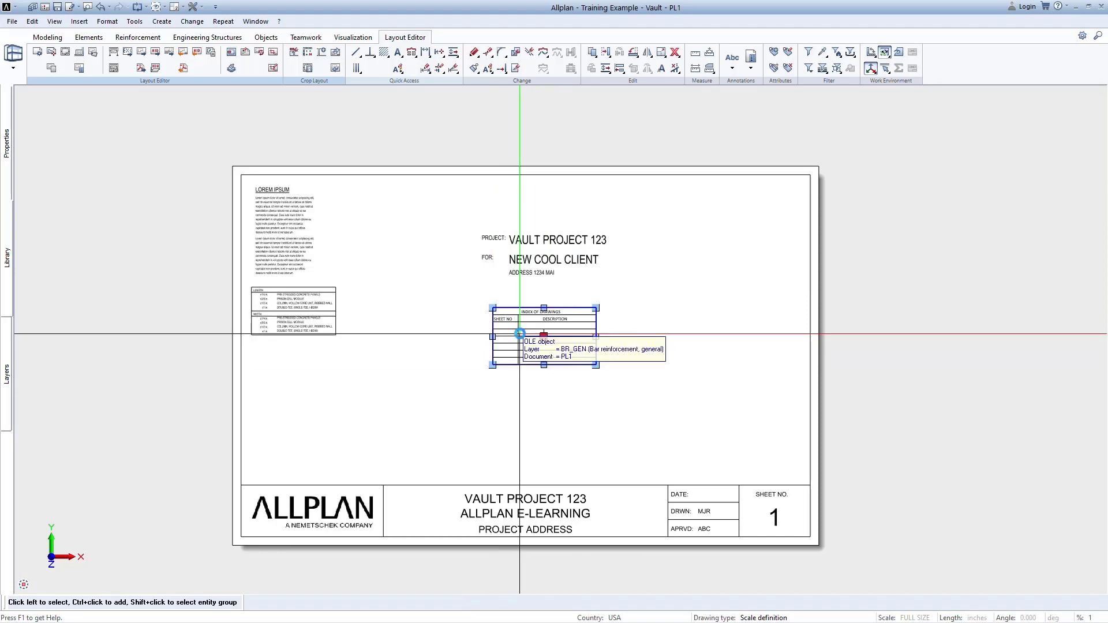
pyautogui.doubleClick(519, 334)
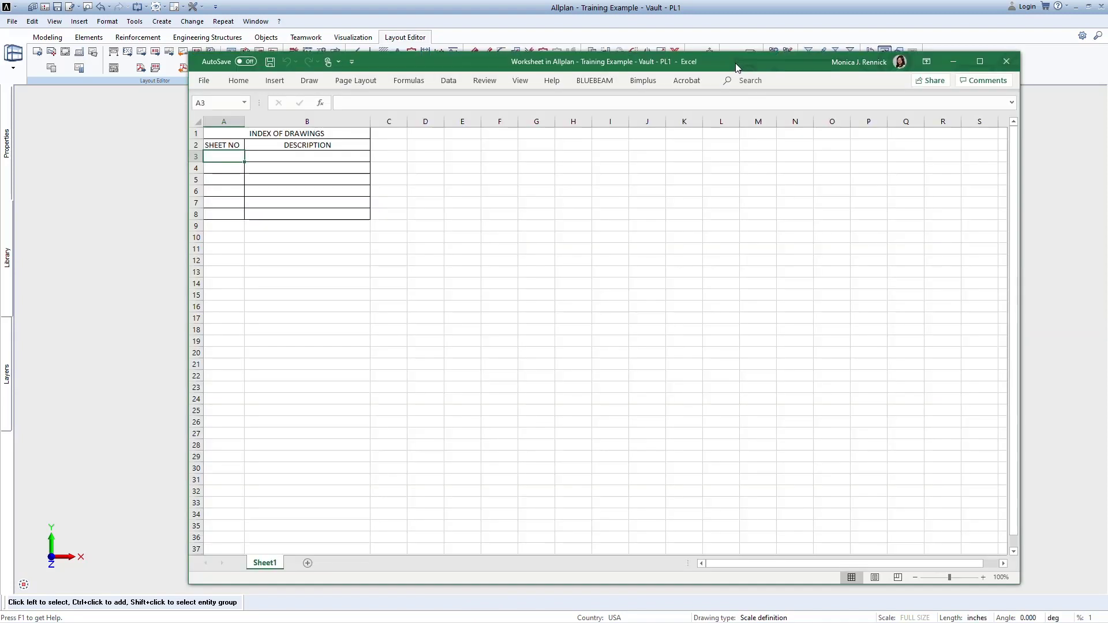
# Step: Enter the index rows, starting with sheet 1 Titleblock and sheet 2 Overall Vault
pyautogui.click(223, 157)
pyautogui.write('1')
pyautogui.press('Tab')
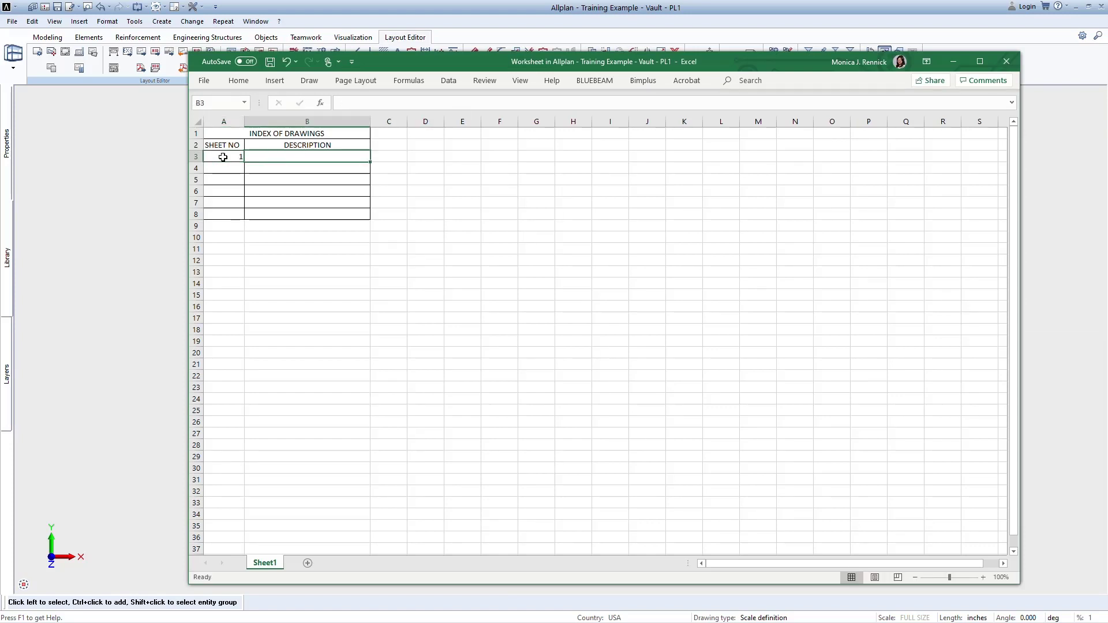
pyautogui.write('Titleblock')
pyautogui.press('Return')
pyautogui.write('2')
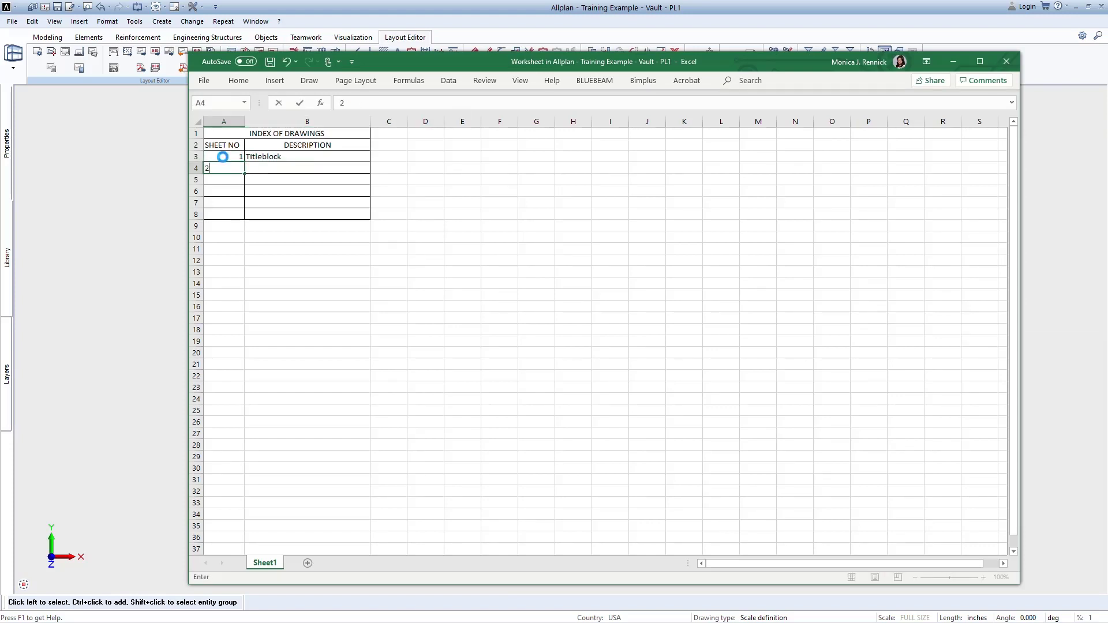
pyautogui.press('Tab')
pyautogui.write('Overall Vault')
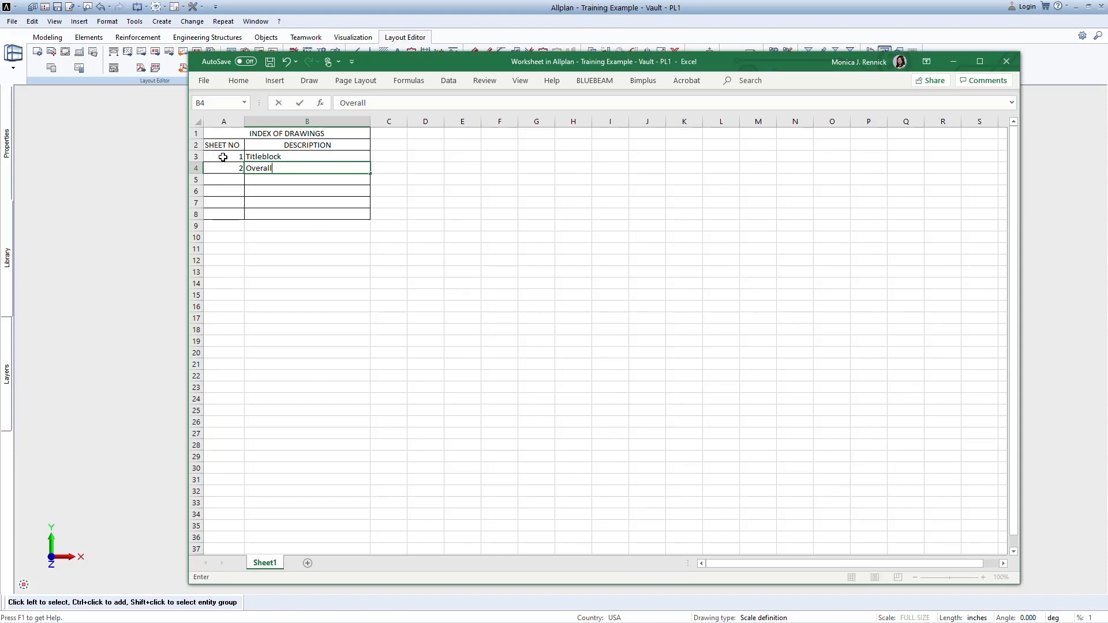
pyautogui.press('Return')
pyautogui.write('3\tTop & Walls 4\tBottom Slab')
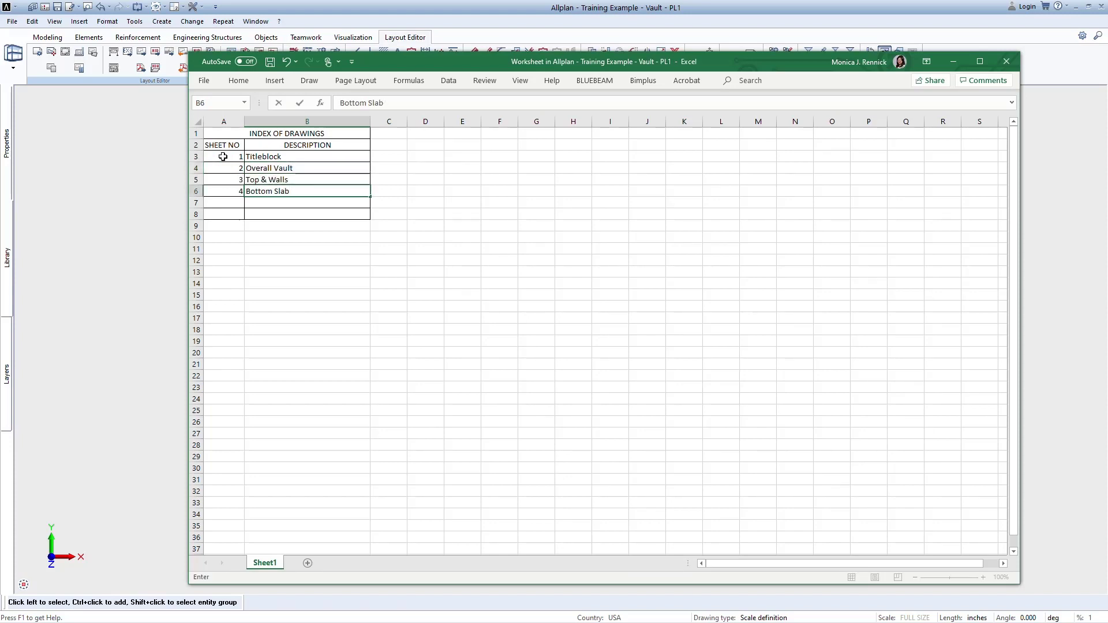
# Step: Centre the sheet numbers in their cells and close the worksheet
pyautogui.moveTo(222, 156); pyautogui.dragTo(222, 205)
pyautogui.click(238, 80)
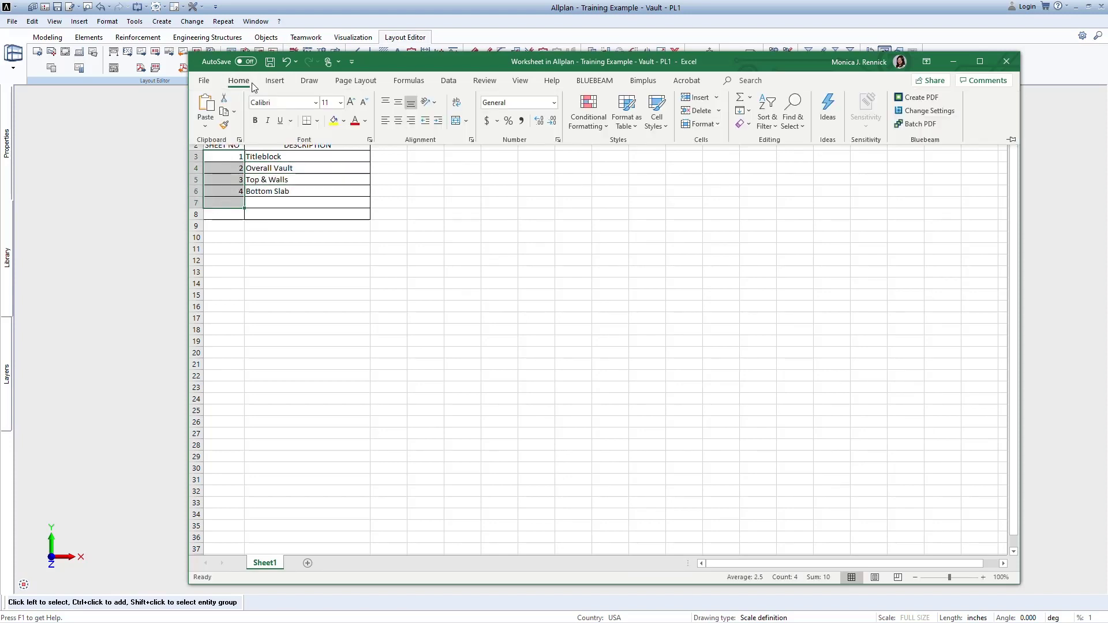
pyautogui.click(398, 121)
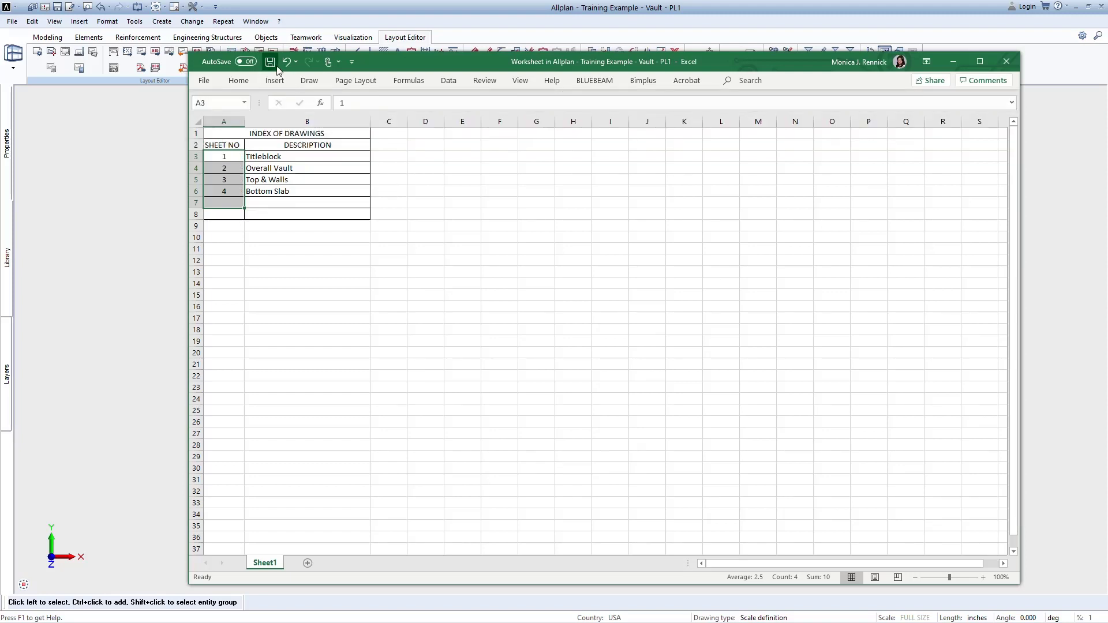
pyautogui.click(1007, 61)
pyautogui.scroll(4, 545, 370)
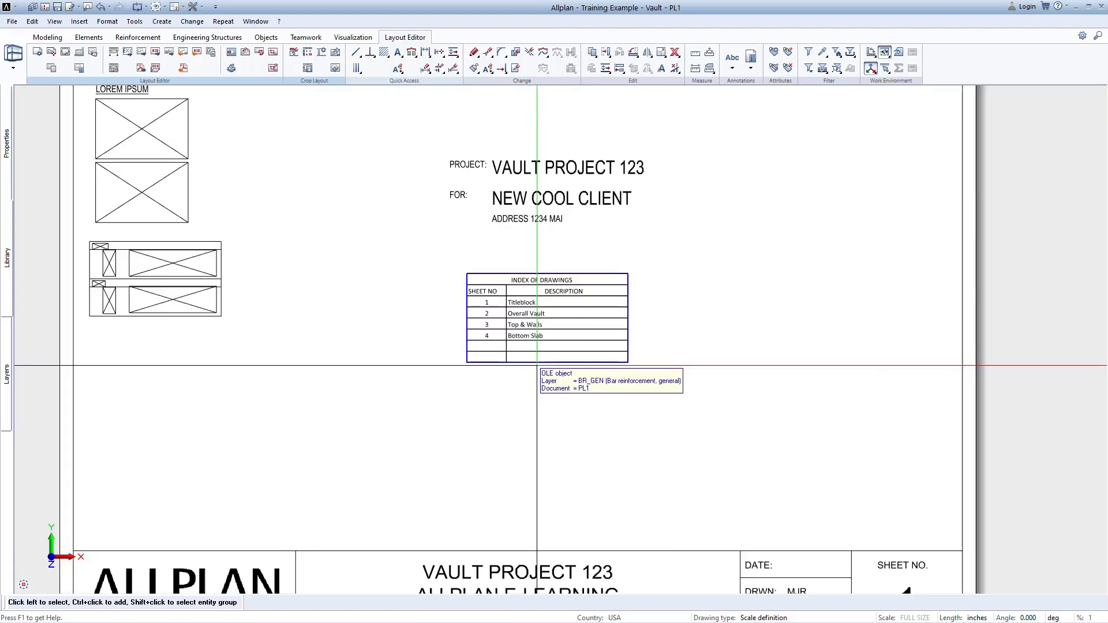
pyautogui.scroll(3, 537, 370)
pyautogui.scroll(-5, 537, 367)
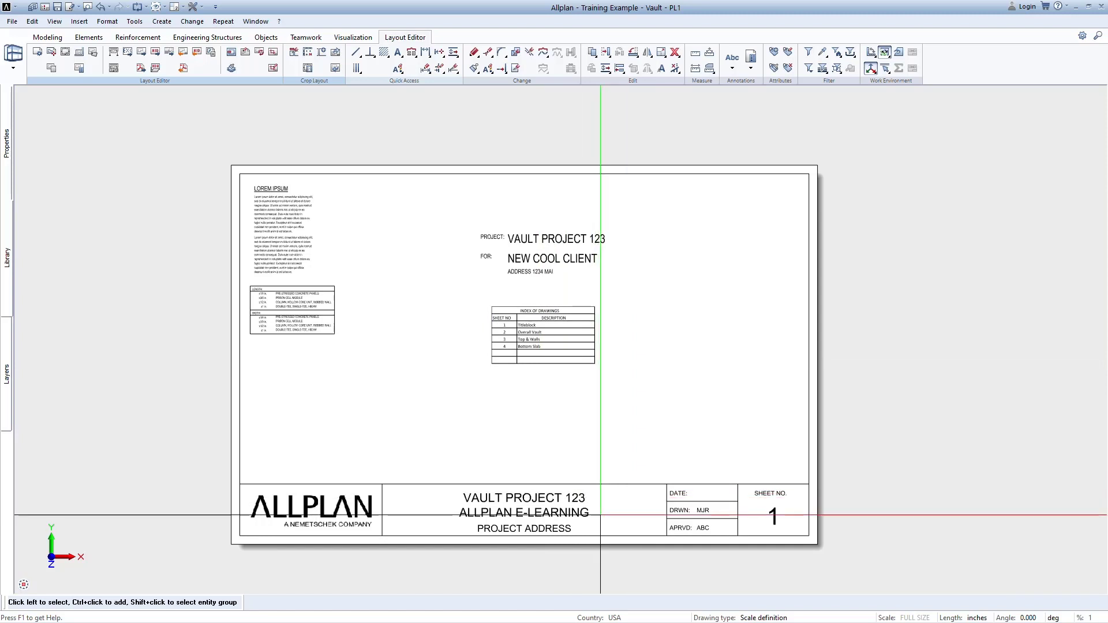
# Step: Open the project attributes list from the Layout and Project Attributes dialog
pyautogui.click(94, 52)
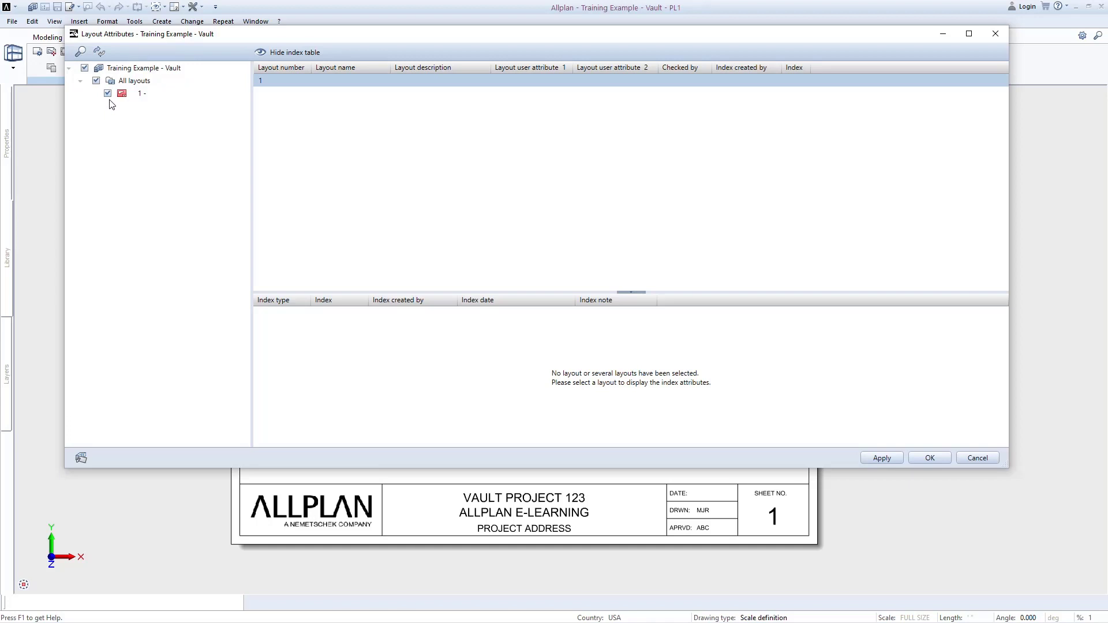
pyautogui.click(81, 461)
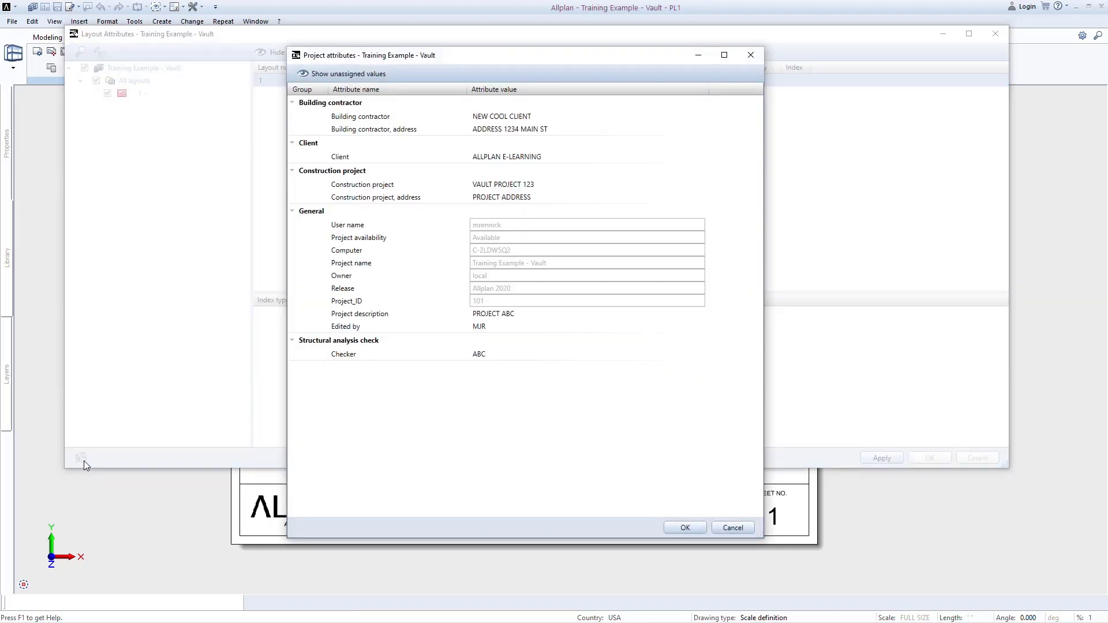
# Step: Set Client to ALLPLAN ONLINE LEARNING and Construction project to NEW VAULT PROJECT, then confirm
pyautogui.click(372, 78)
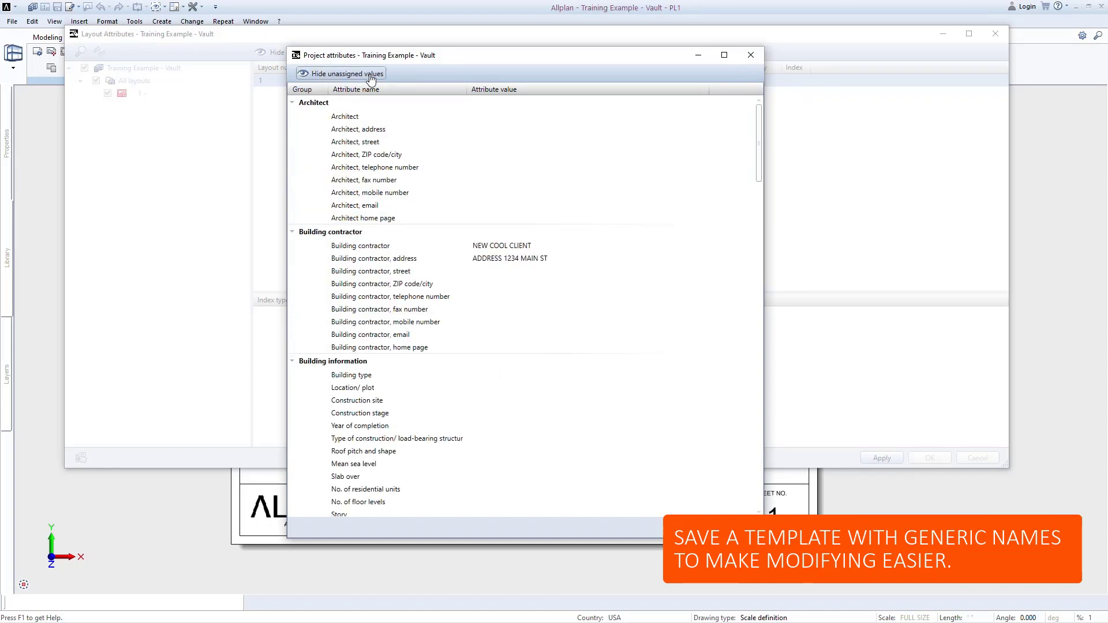
pyautogui.click(372, 74)
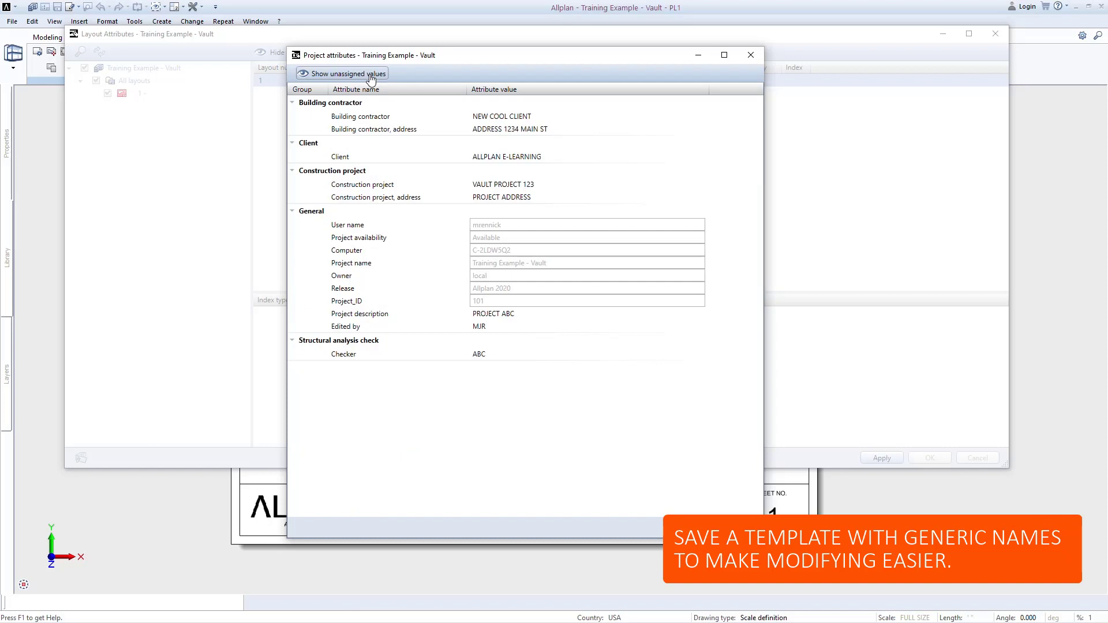
pyautogui.click(546, 116)
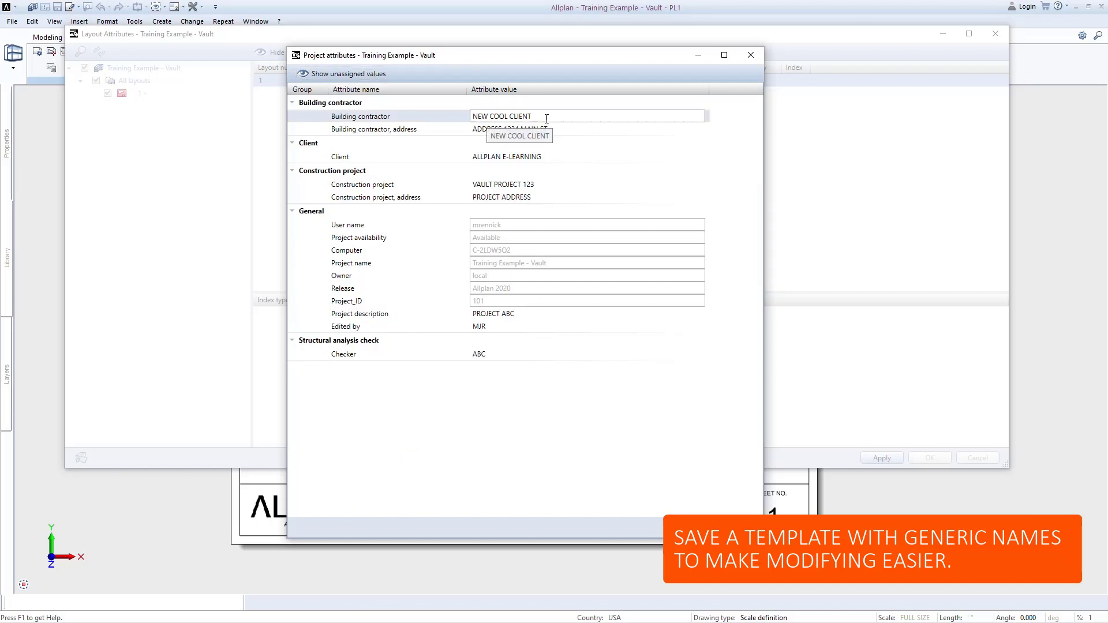
pyautogui.click(563, 156)
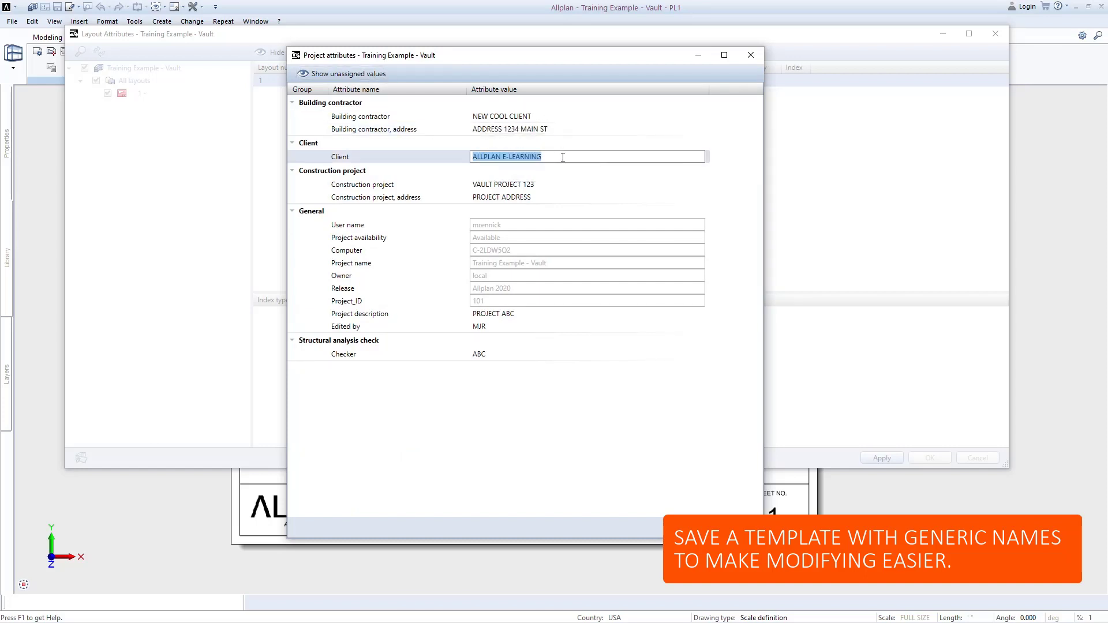
pyautogui.write('ALLPLAN ONLINE LEARNIN')
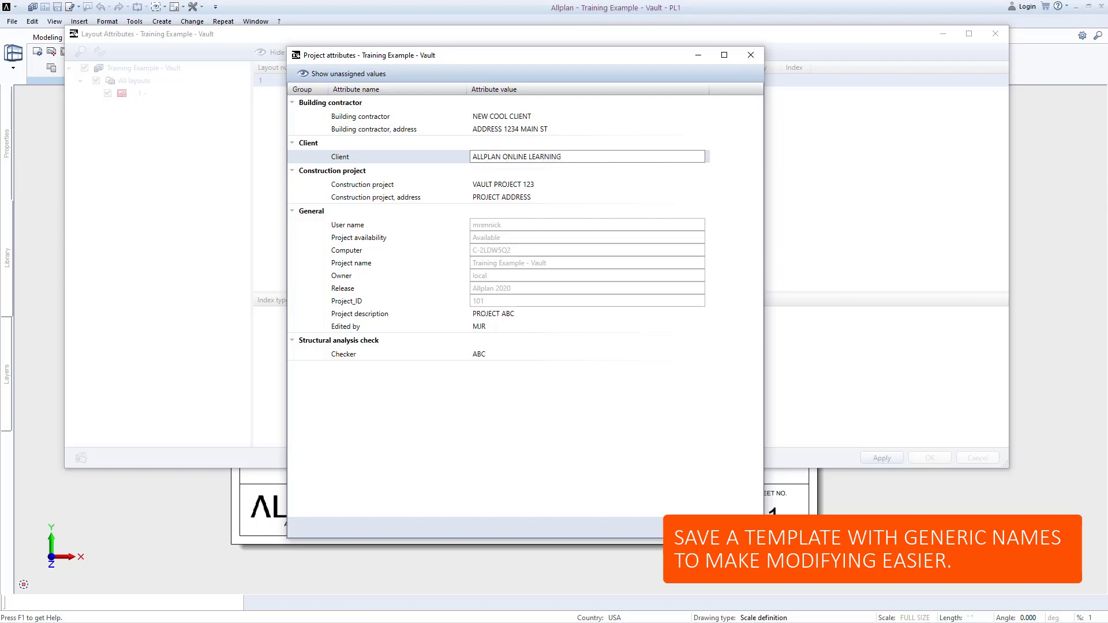
pyautogui.click(559, 184)
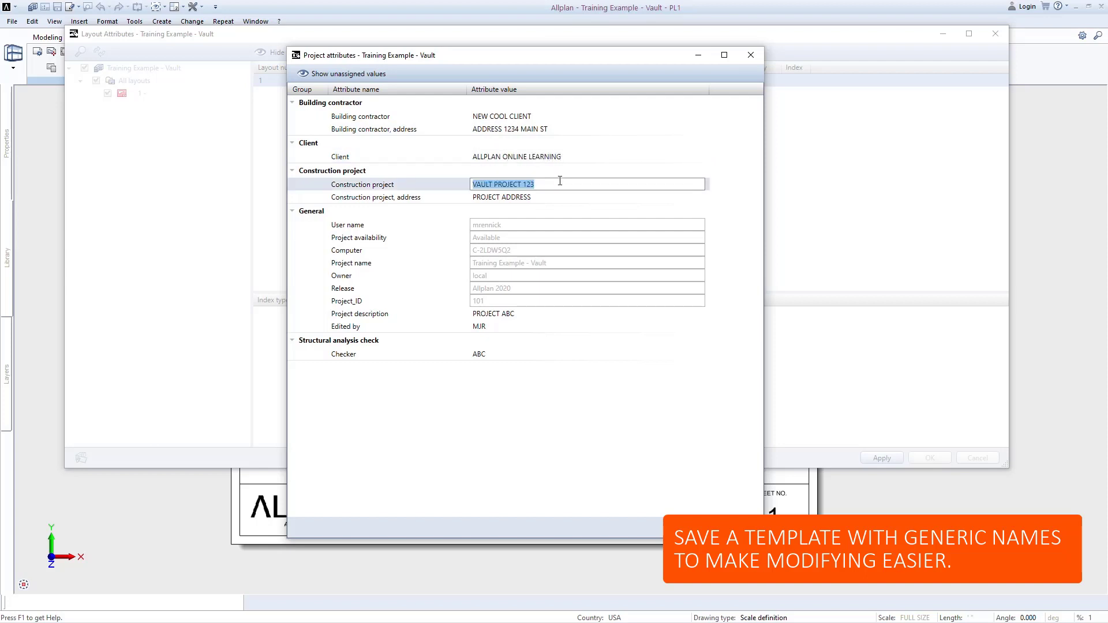
pyautogui.write('NEW VAULT PROJECT')
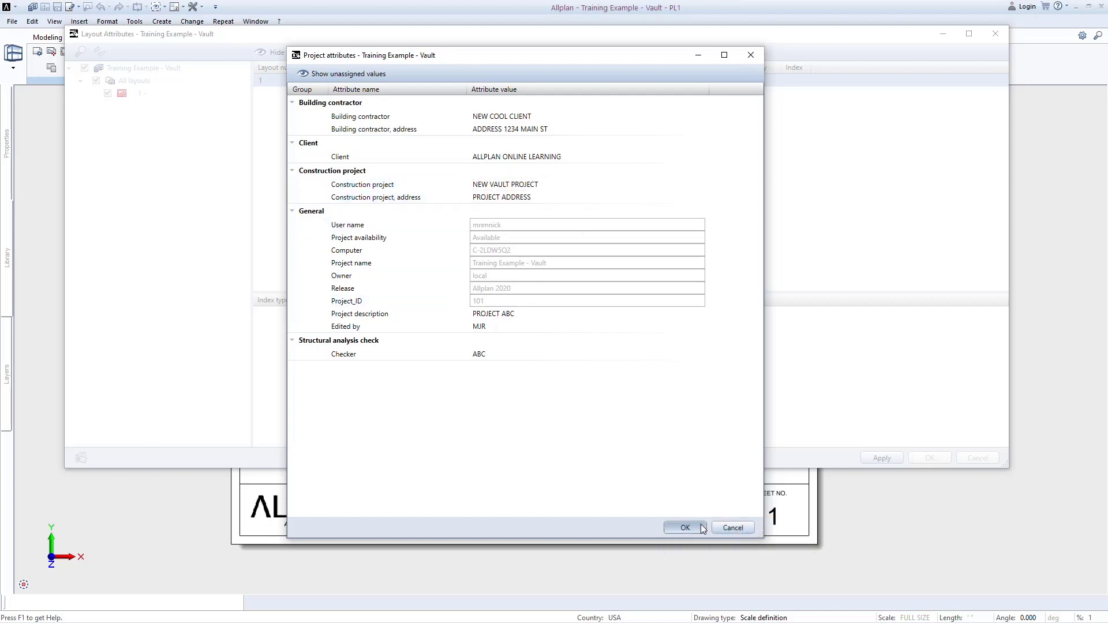
pyautogui.click(688, 527)
# Step: Confirm the Layout Attributes dialog to apply the changes to the layout
pyautogui.click(930, 457)
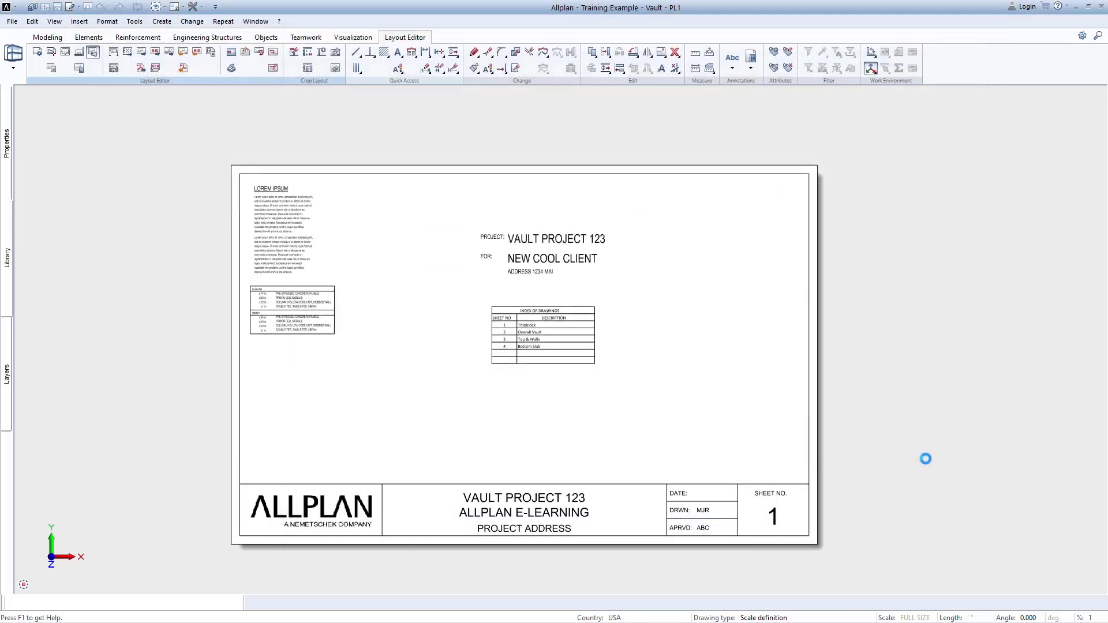